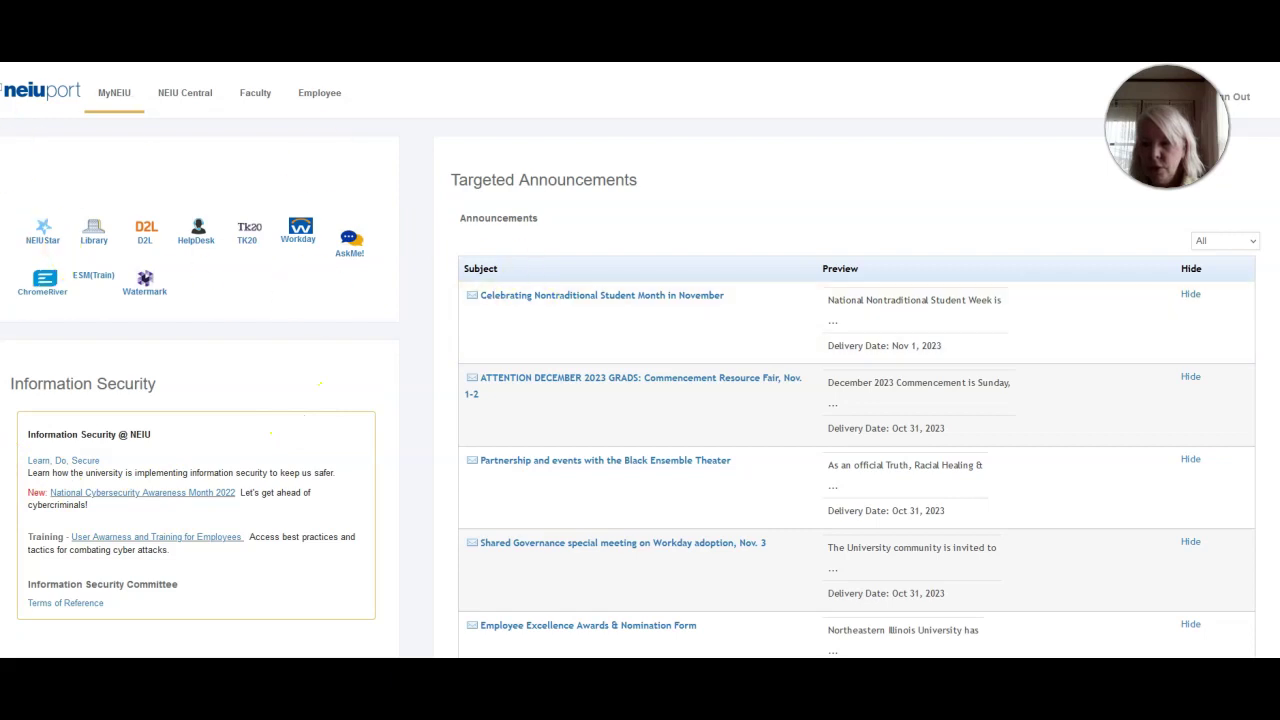
Open the NEIU Libraries page from the portal, and again in a new tab from University Life on the NEIU website.
left_click(97, 233)
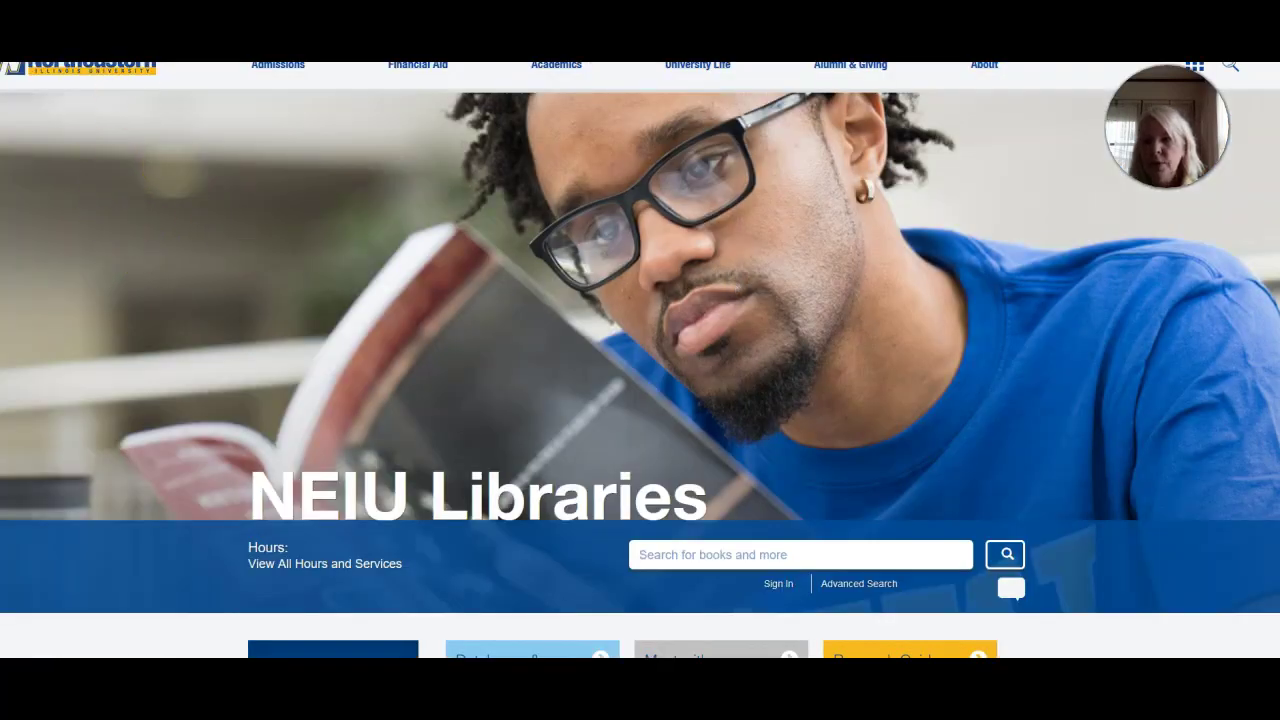
key("ctrl+t")
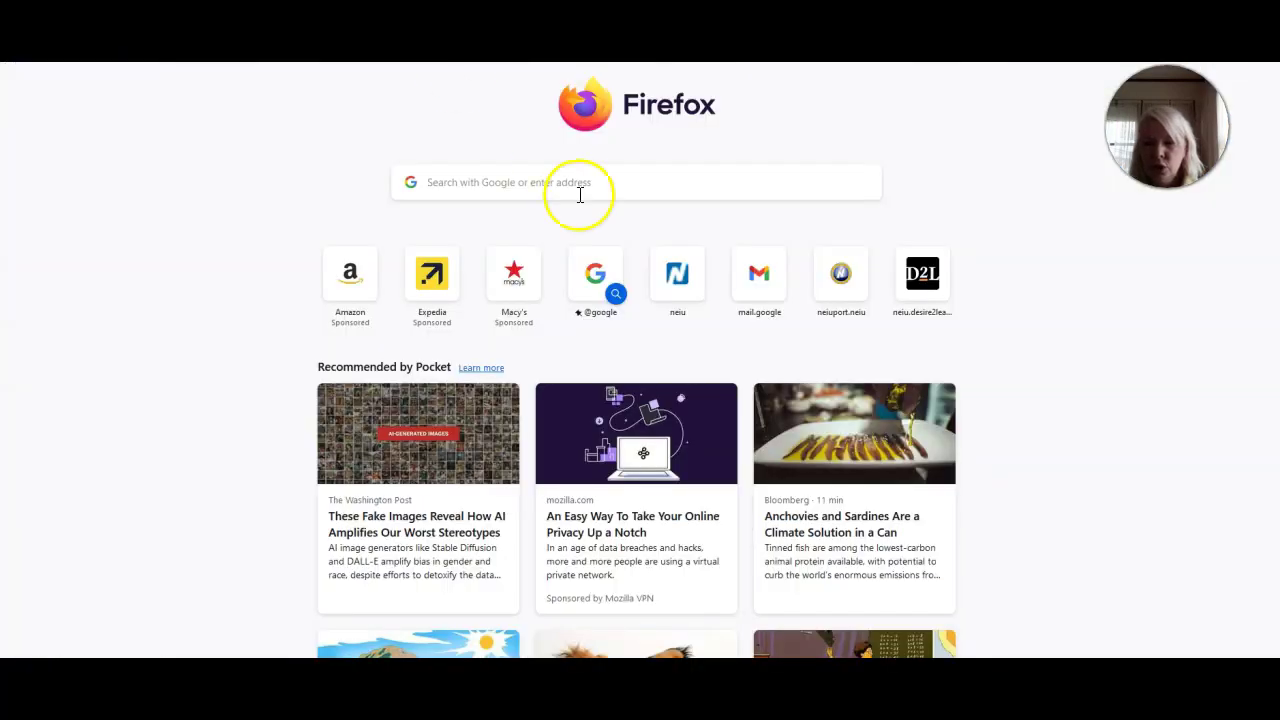
left_click(686, 277)
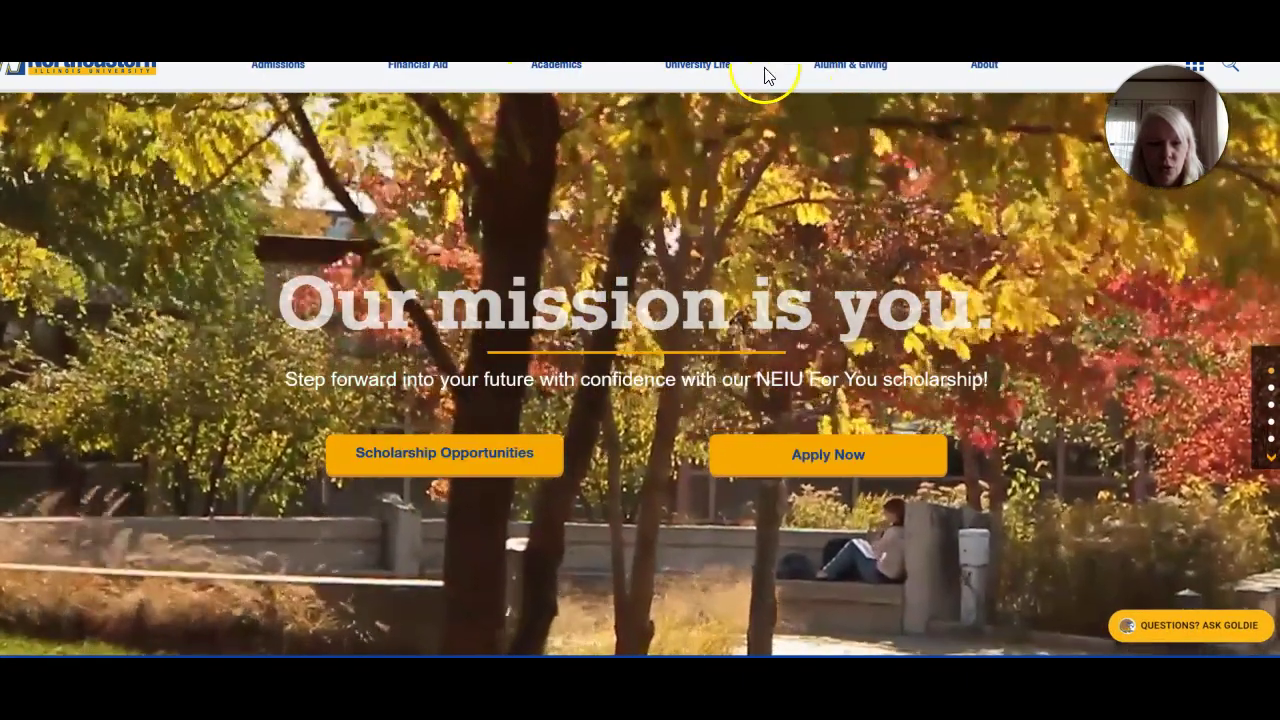
mouse_move(720, 75)
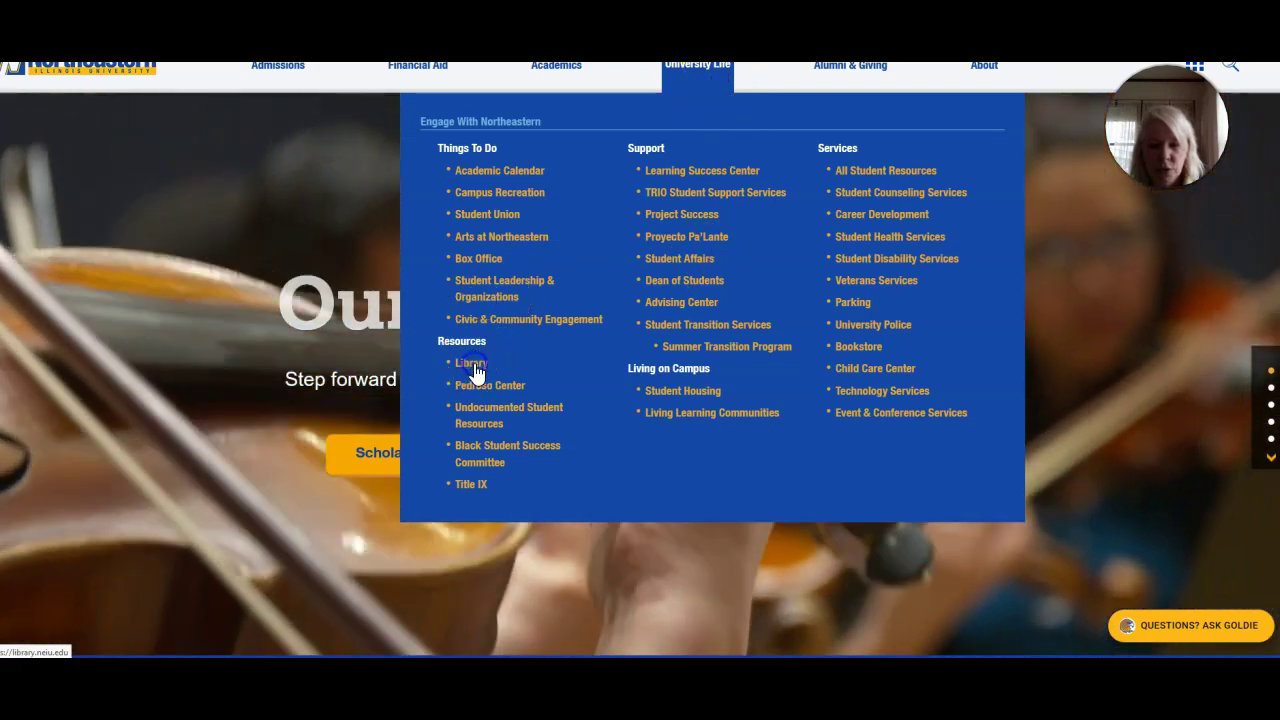
left_click(466, 364)
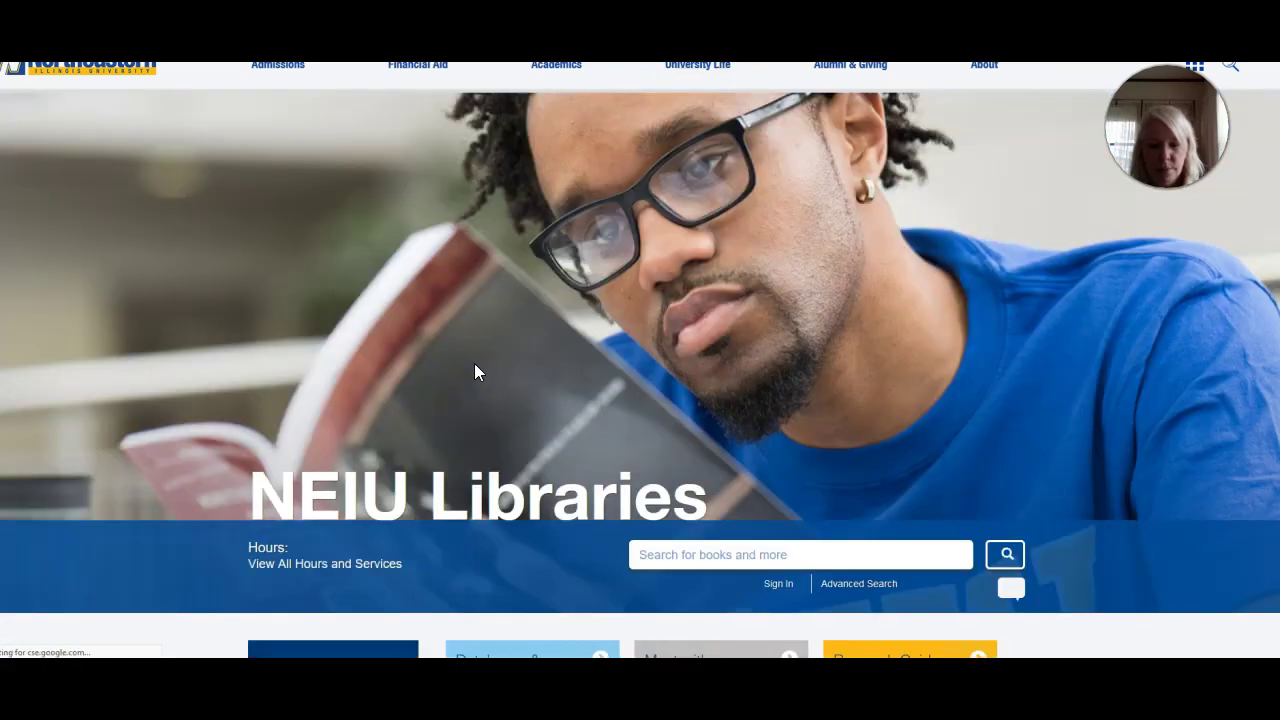
left_click(433, 230)
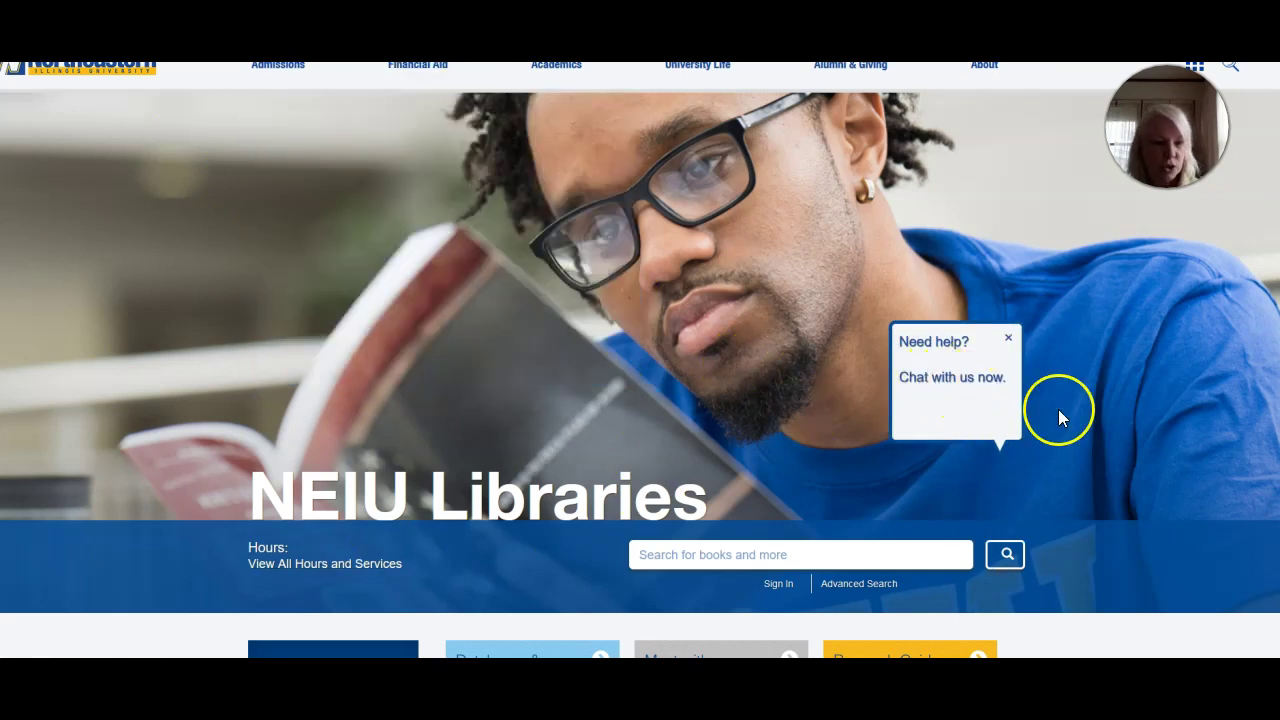
Open the Research Guides from the NEIU Libraries home page and list them by subject.
scroll(1060, 410, "down", 2)
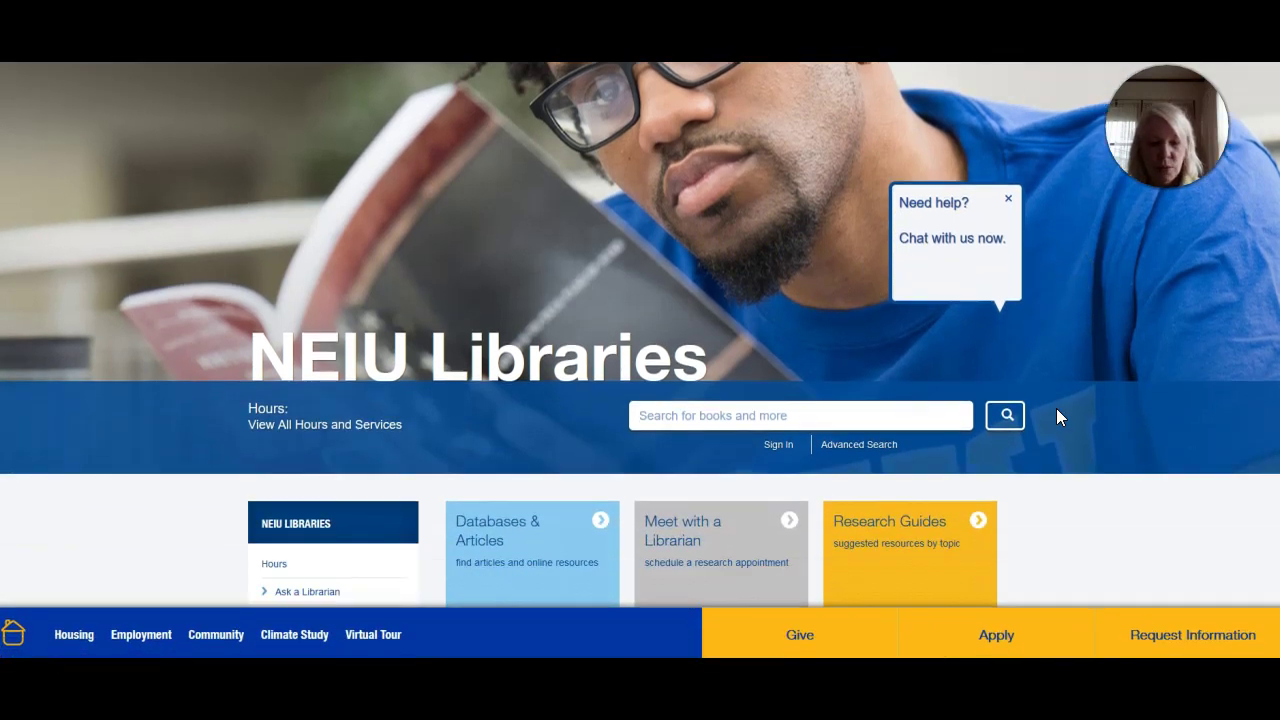
scroll(1057, 411, "down", 1)
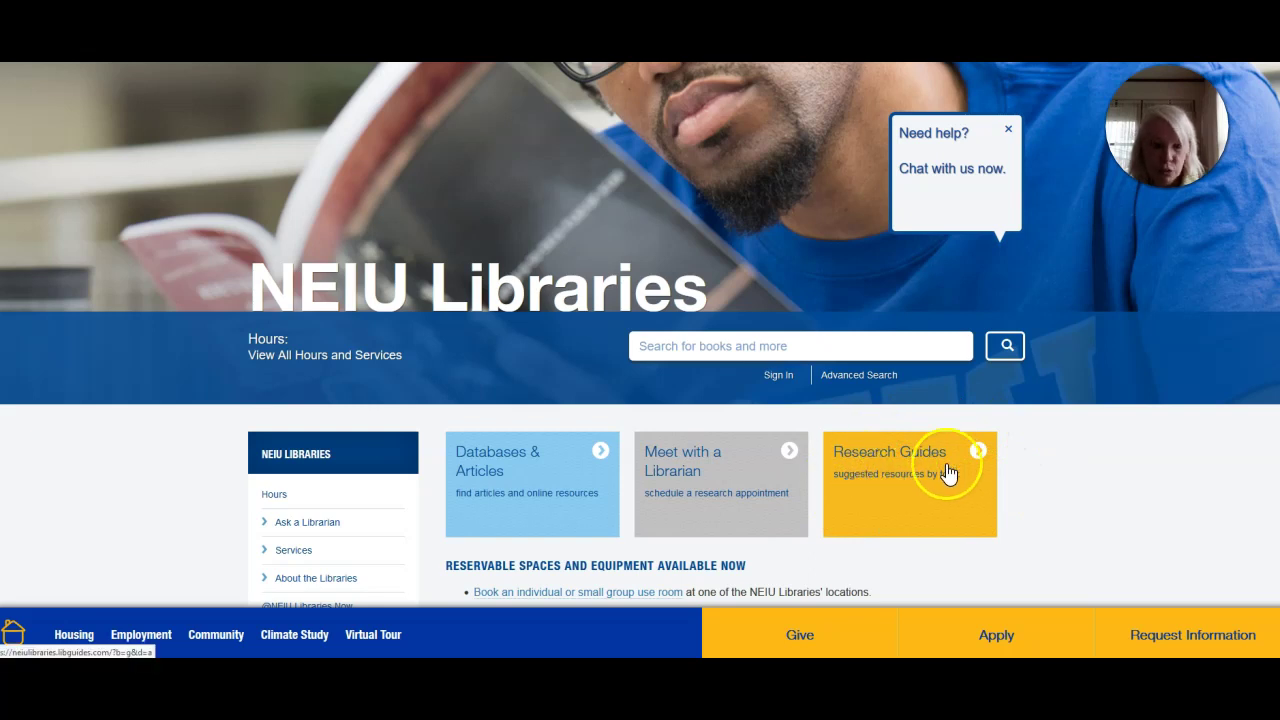
left_click(978, 450)
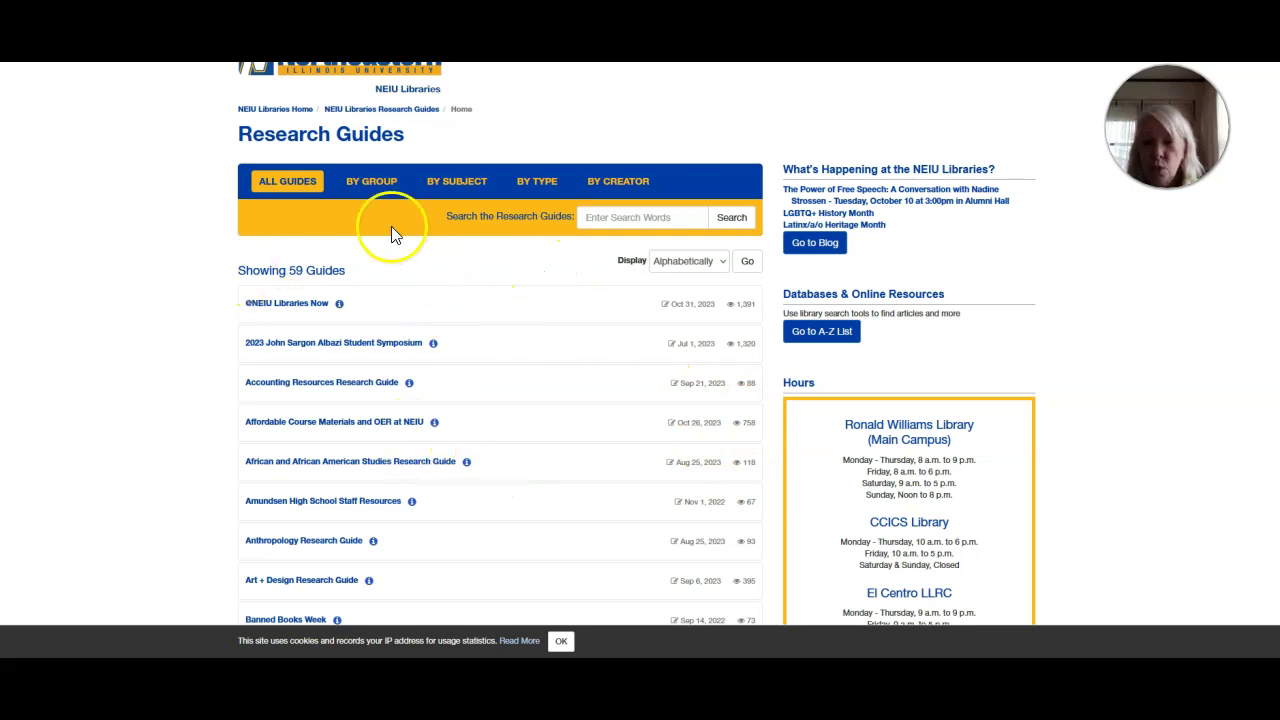
left_click(452, 186)
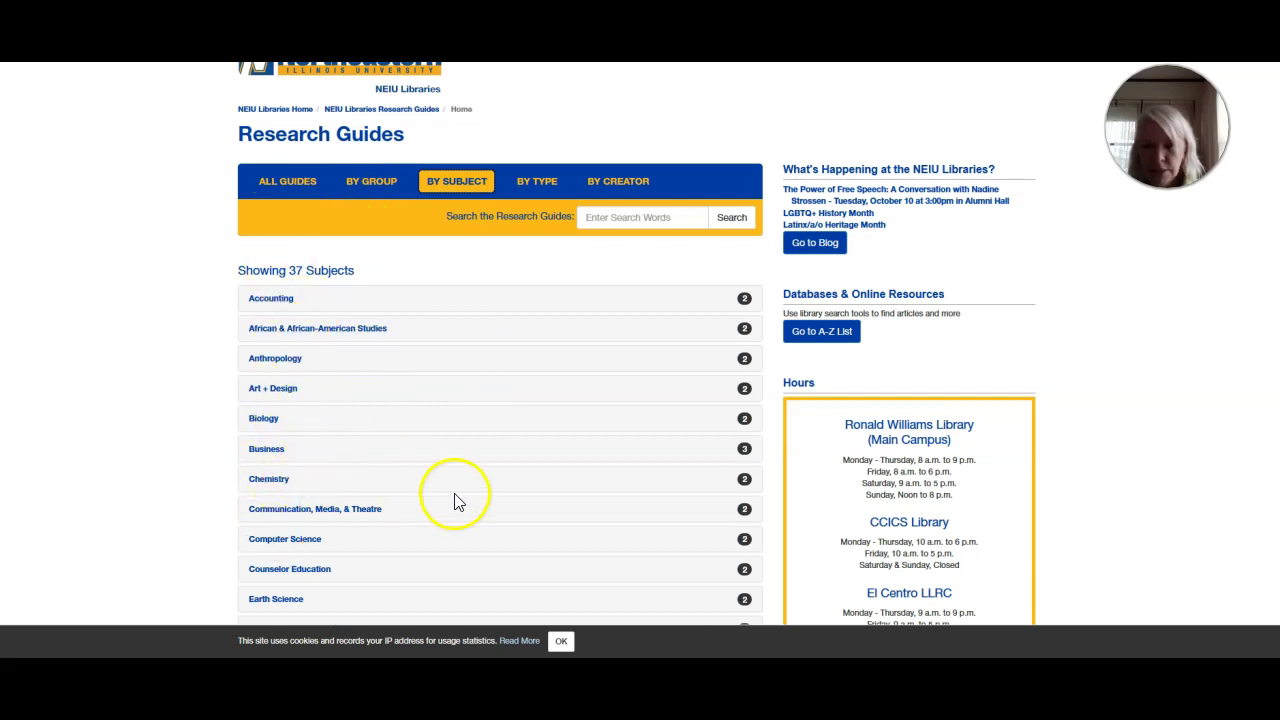
Open the Global Studies Research Guide under the Global Studies subject and look through its databases for scholarly research.
scroll(453, 500, "down", 2)
scroll(453, 500, "down", 1)
left_click(275, 512)
scroll(647, 492, "down", 1)
left_click(357, 477)
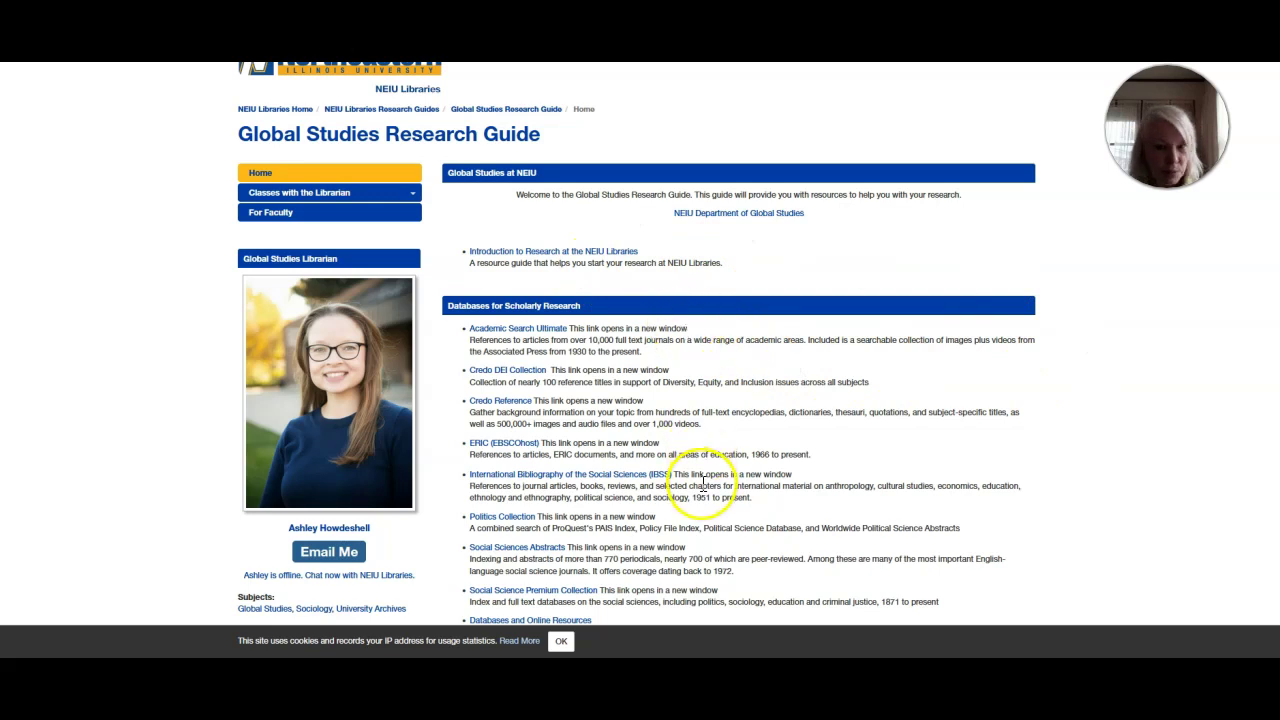
scroll(716, 471, "down", 1)
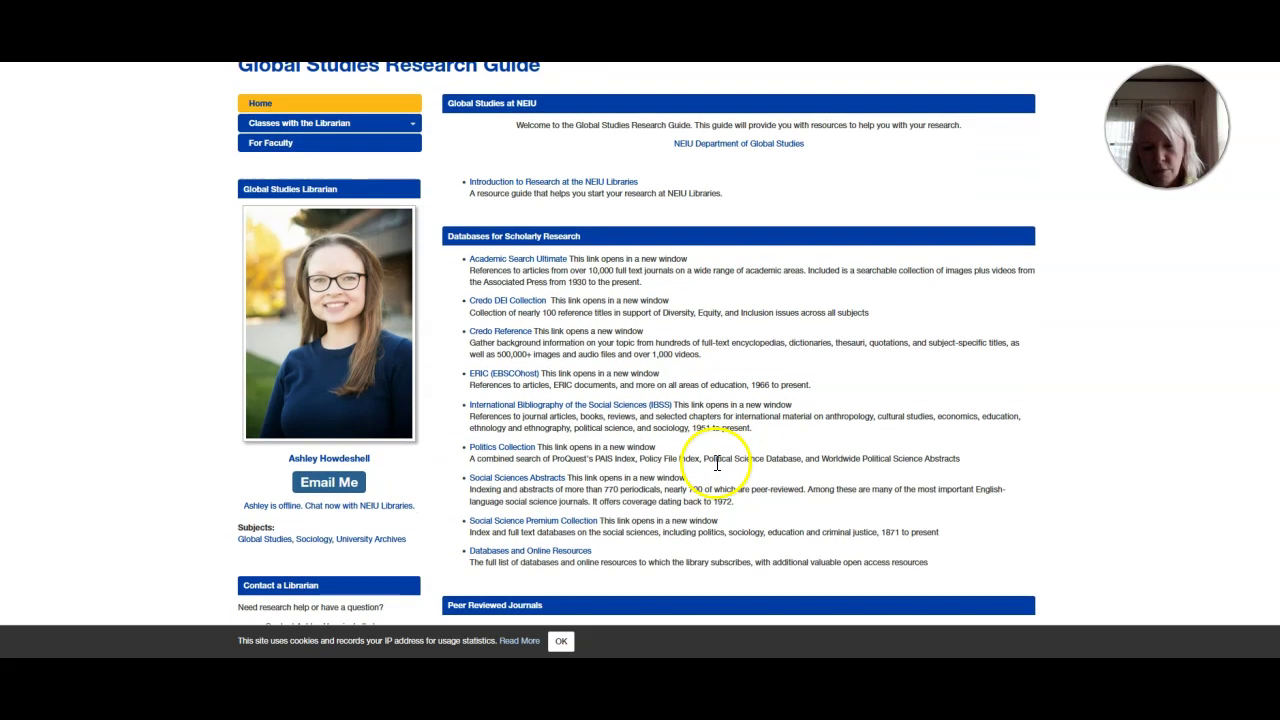
scroll(655, 515, "down", 1)
scroll(700, 518, "down", 1)
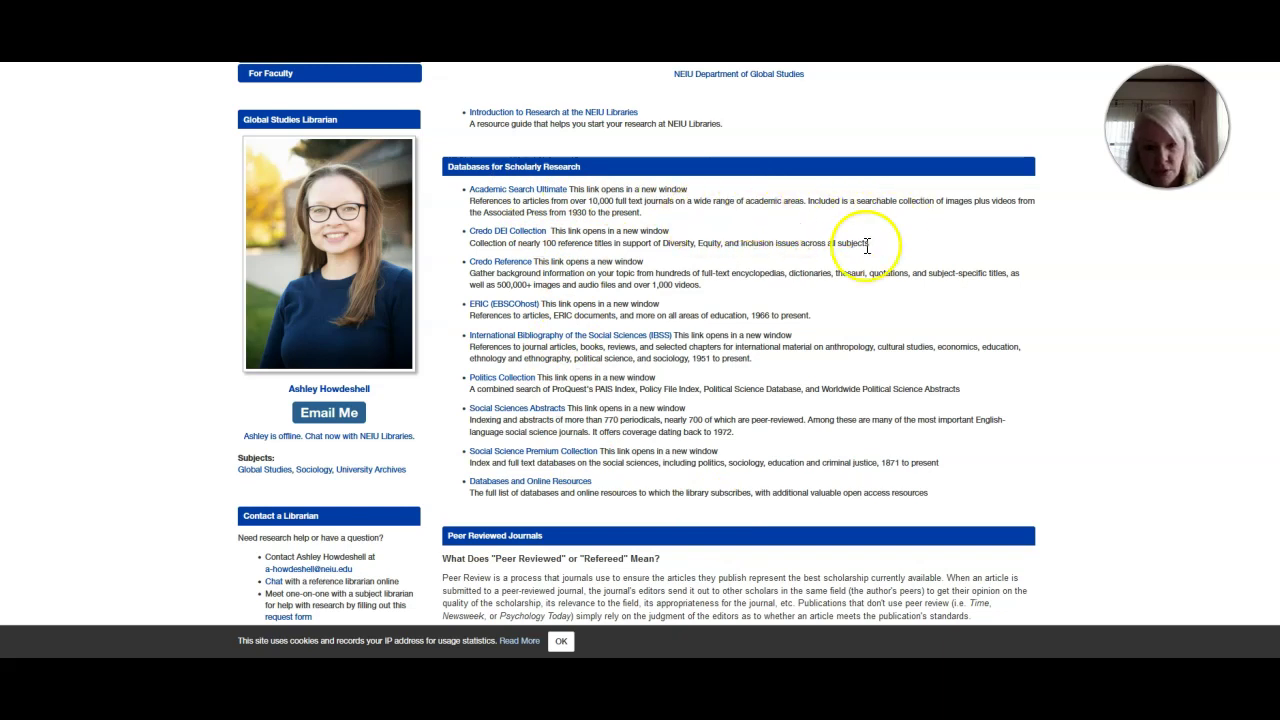
scroll(976, 408, "up", 1)
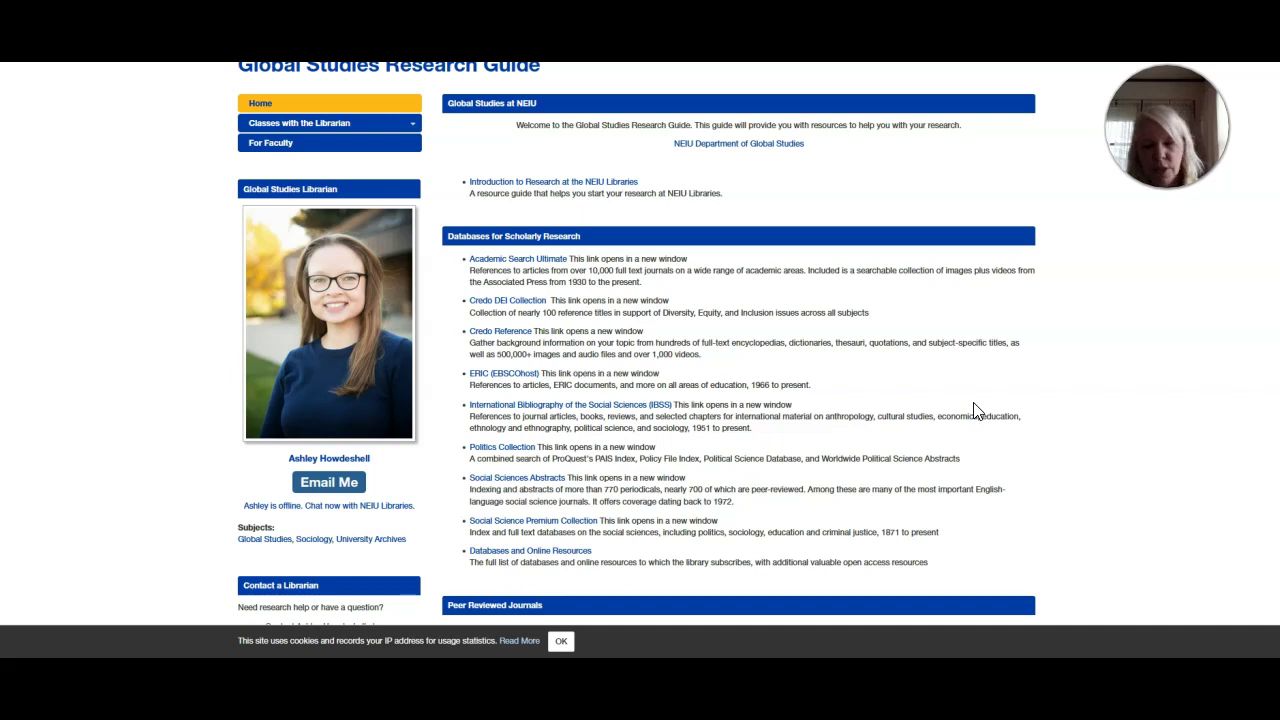
scroll(902, 400, "up", 1)
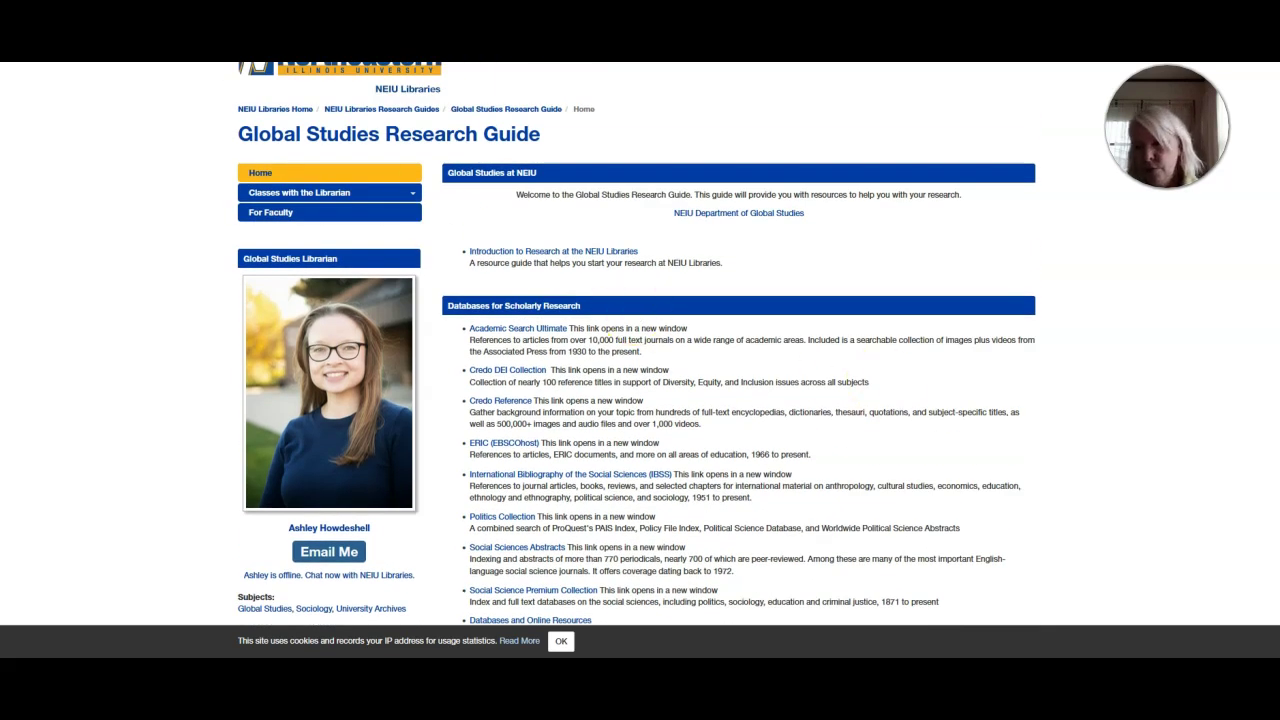
Return to the subject list and open the Introduction to Research at the NEIU Libraries guide under Global Studies.
key("alt+Left")
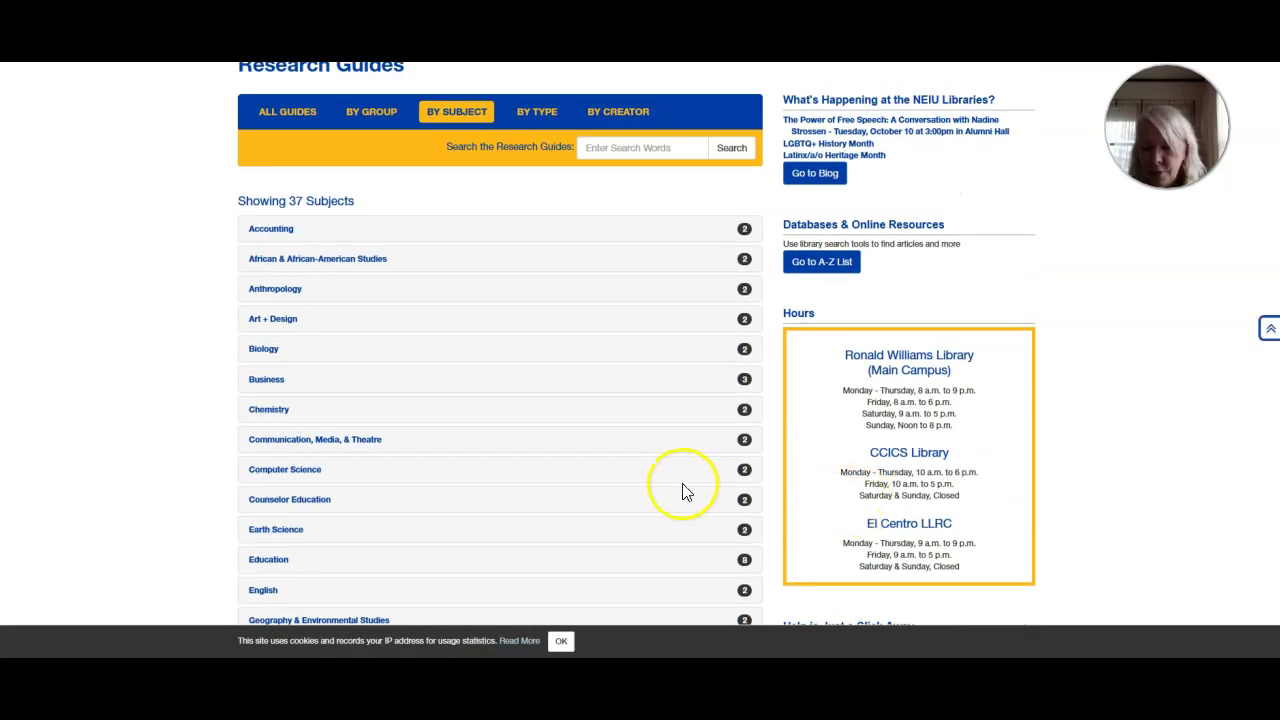
scroll(684, 491, "down", 1)
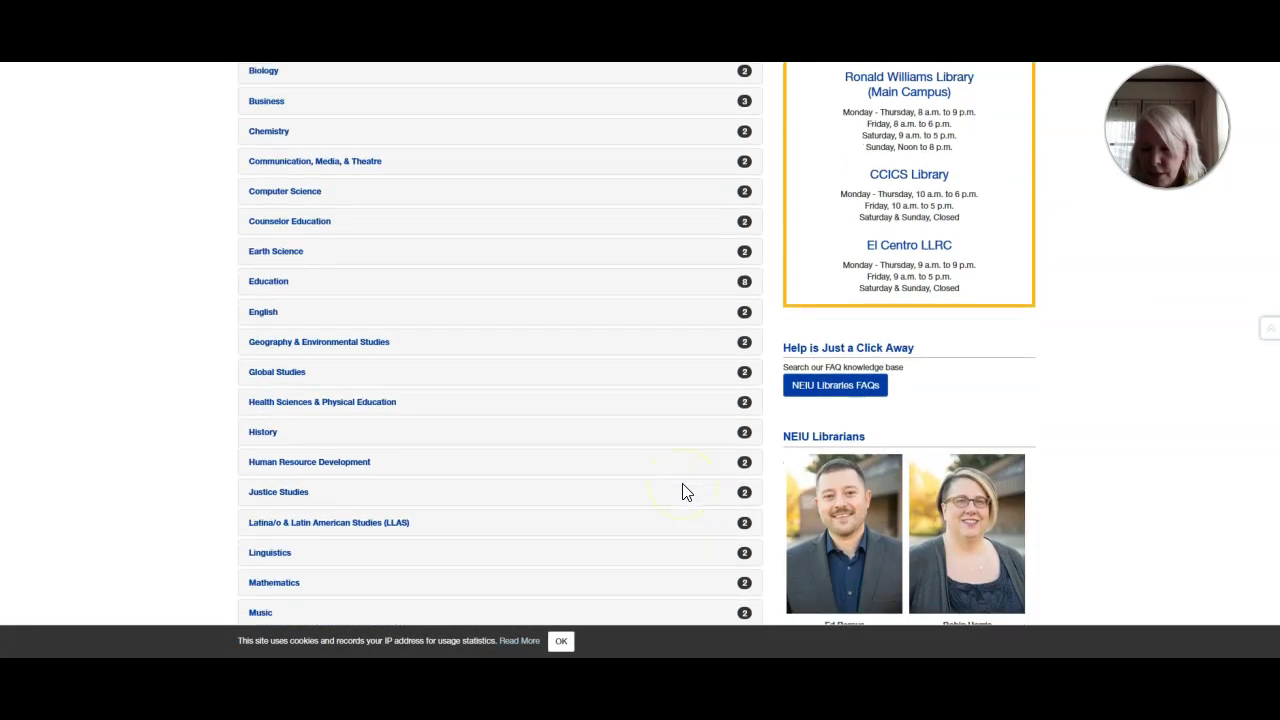
left_click(300, 372)
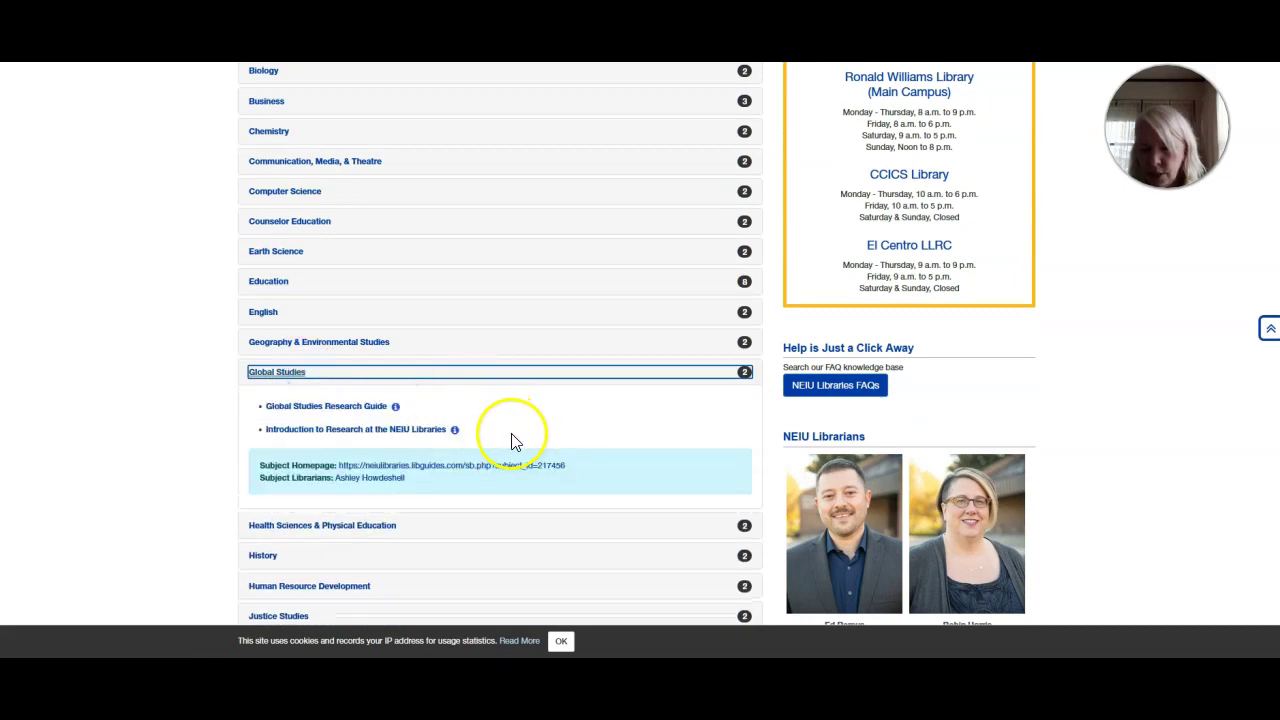
left_click(355, 433)
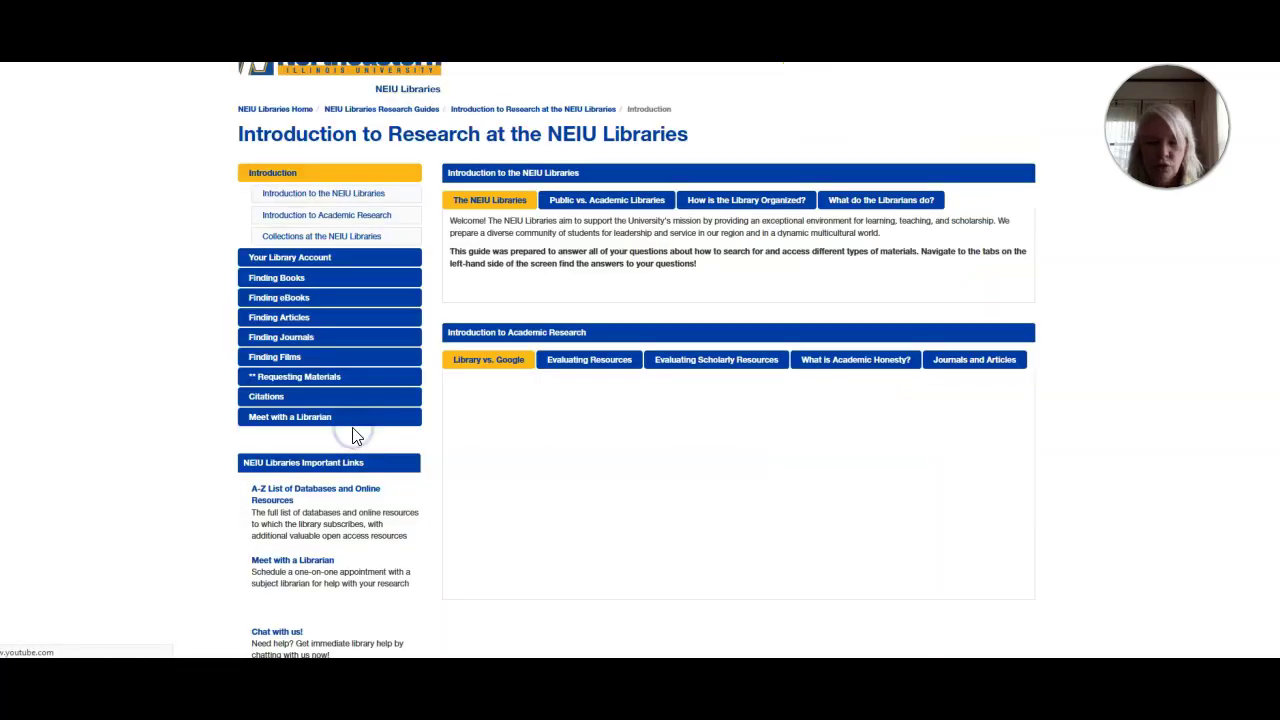
Examine the guide's Introduction to the NEIU Libraries and Introduction to Academic Research sections.
scroll(604, 374, "down", 2)
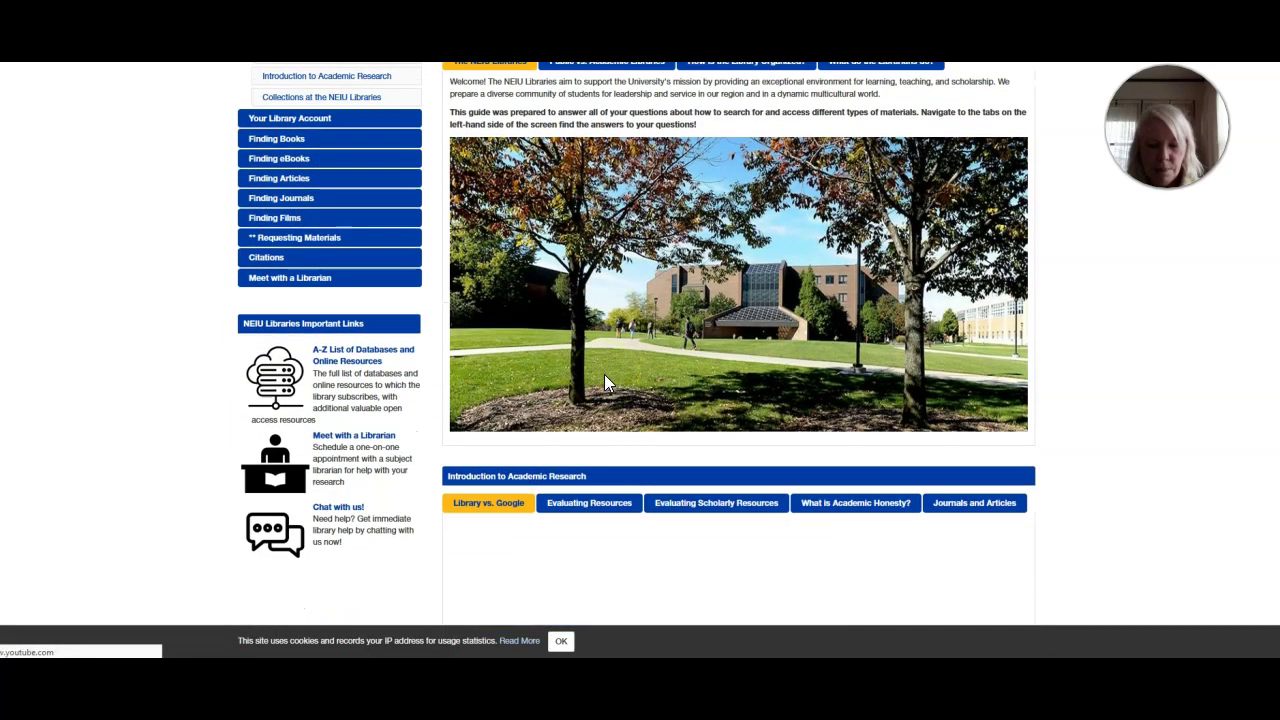
left_click(601, 490)
scroll(665, 465, "up", 1)
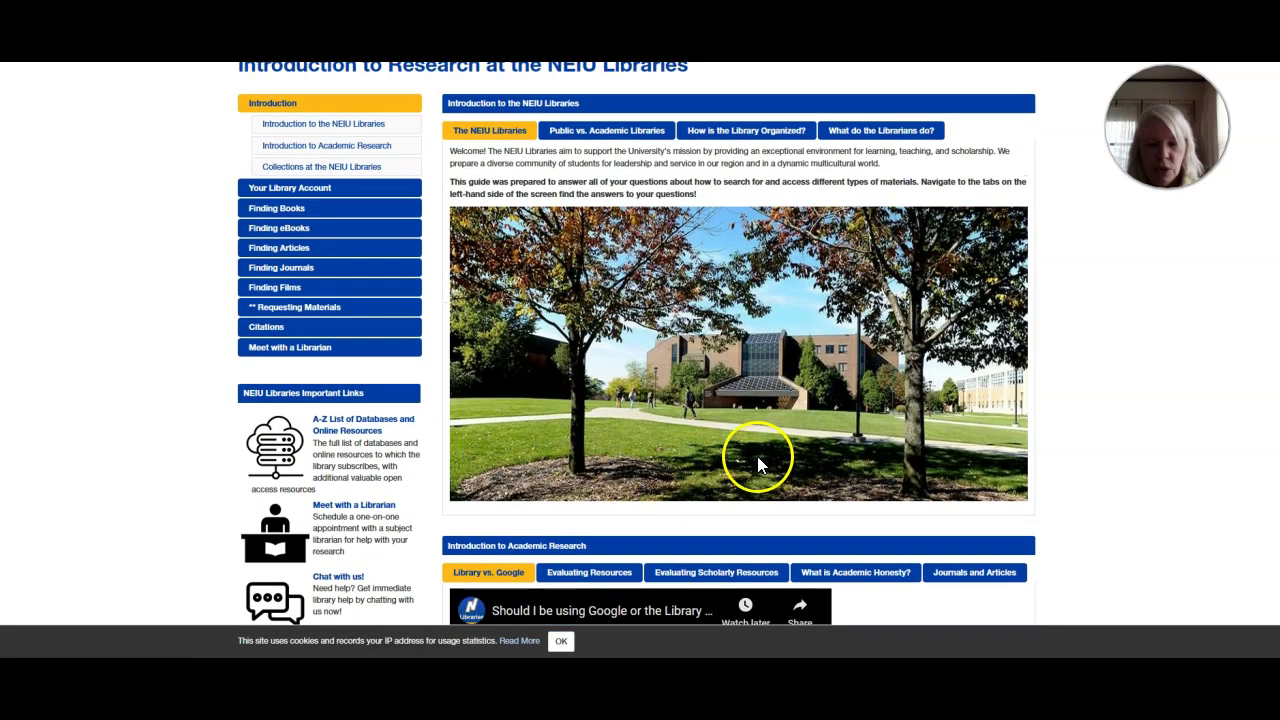
scroll(1057, 457, "down", 1)
scroll(1057, 457, "up", 1)
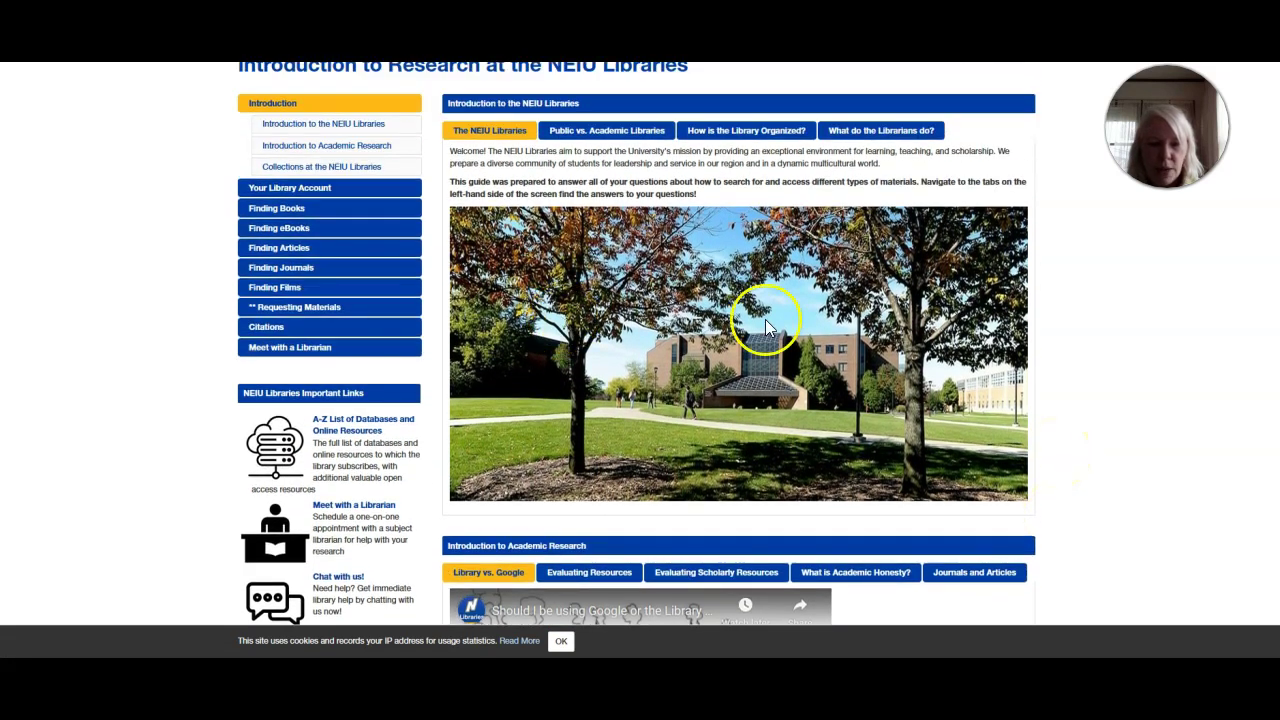
scroll(1108, 415, "down", 4)
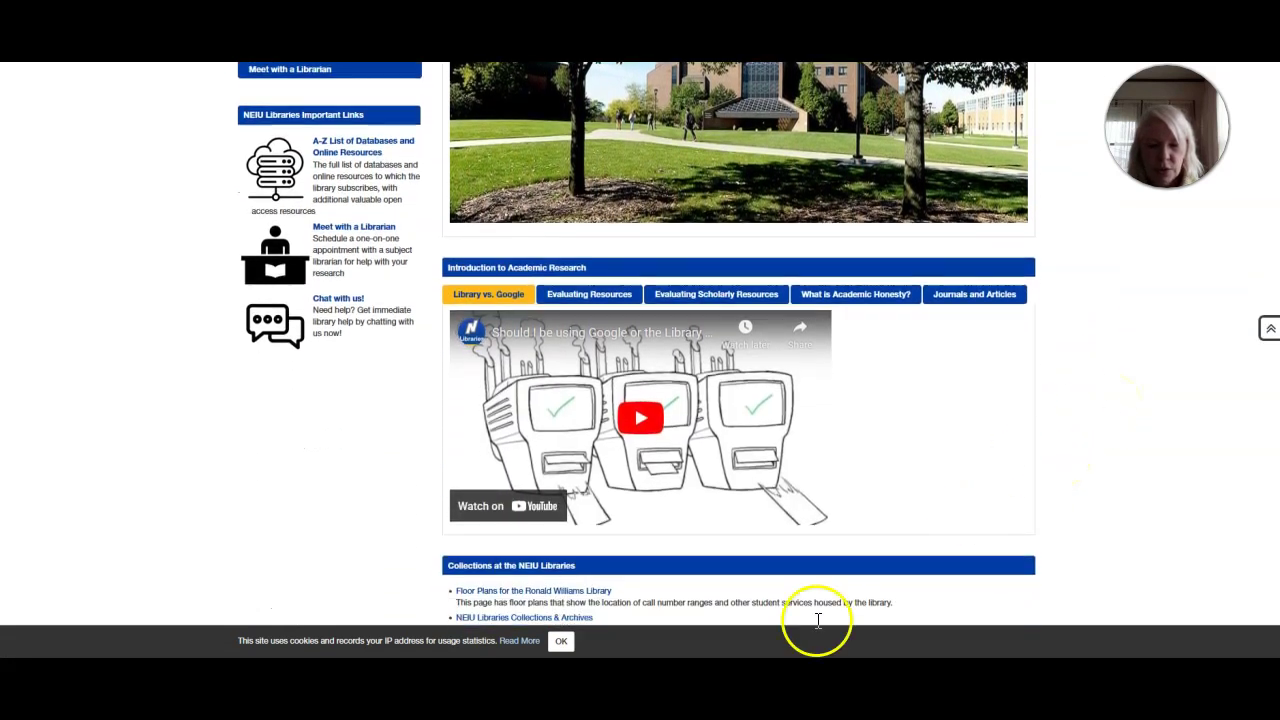
left_click(953, 486)
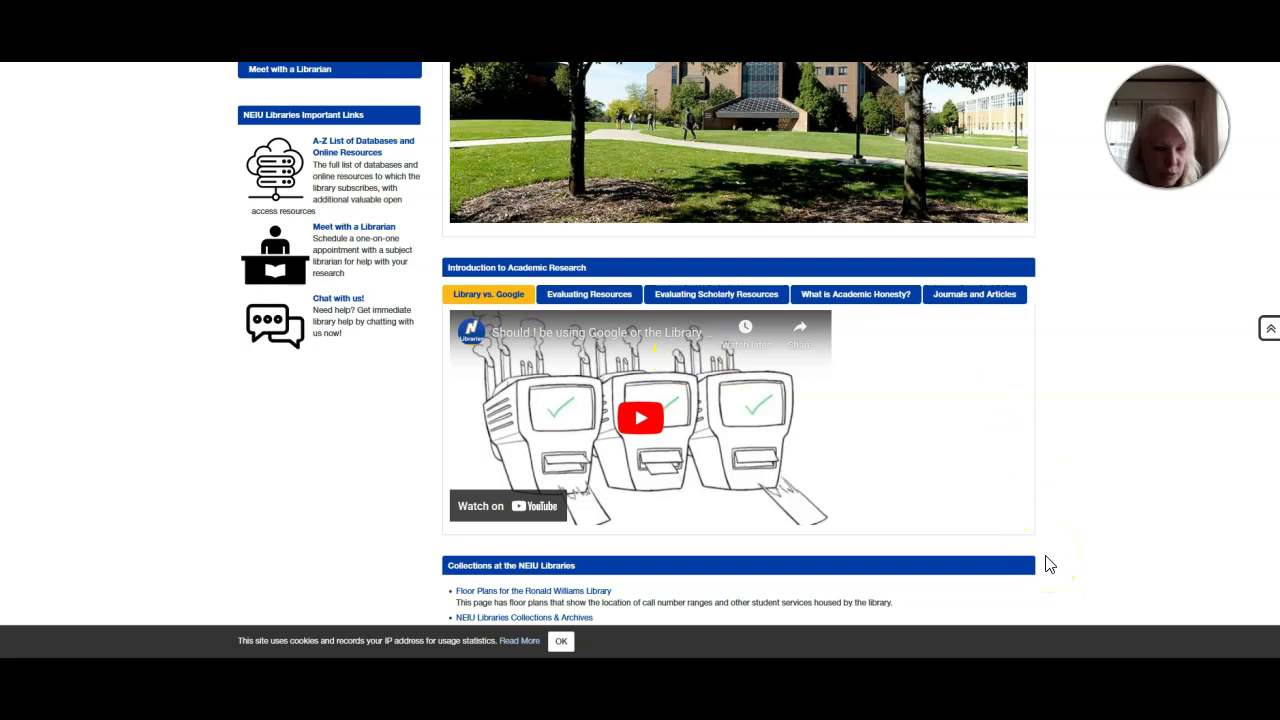
scroll(1019, 592, "up", 3)
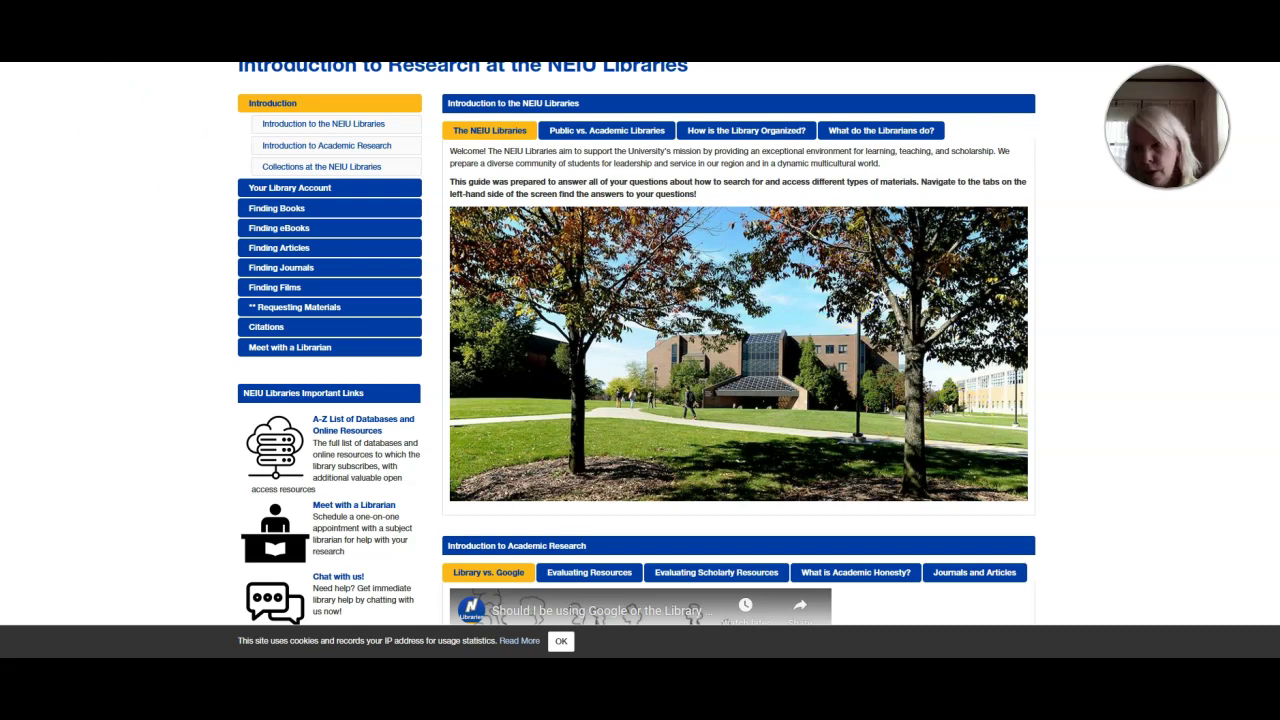
Return to the library home page and open the Global Studies librarian's appointment page through Meet with a Librarian.
key("alt+Left")
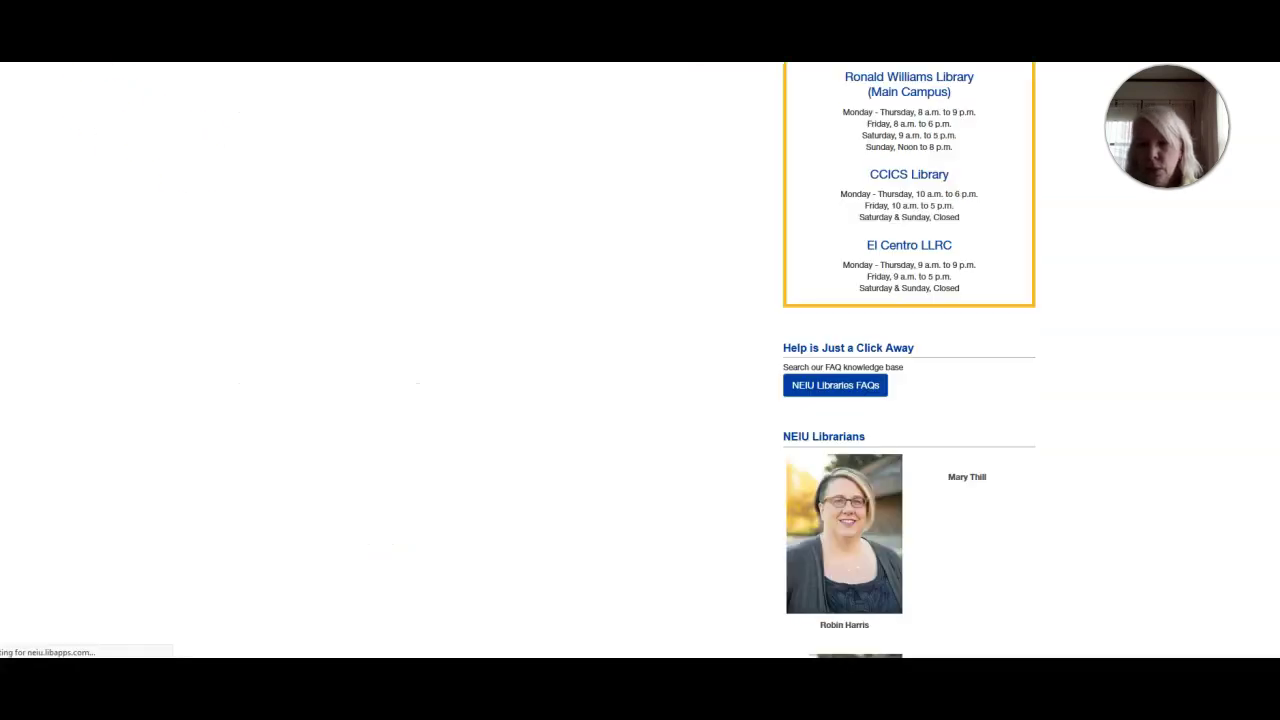
key("alt+Left")
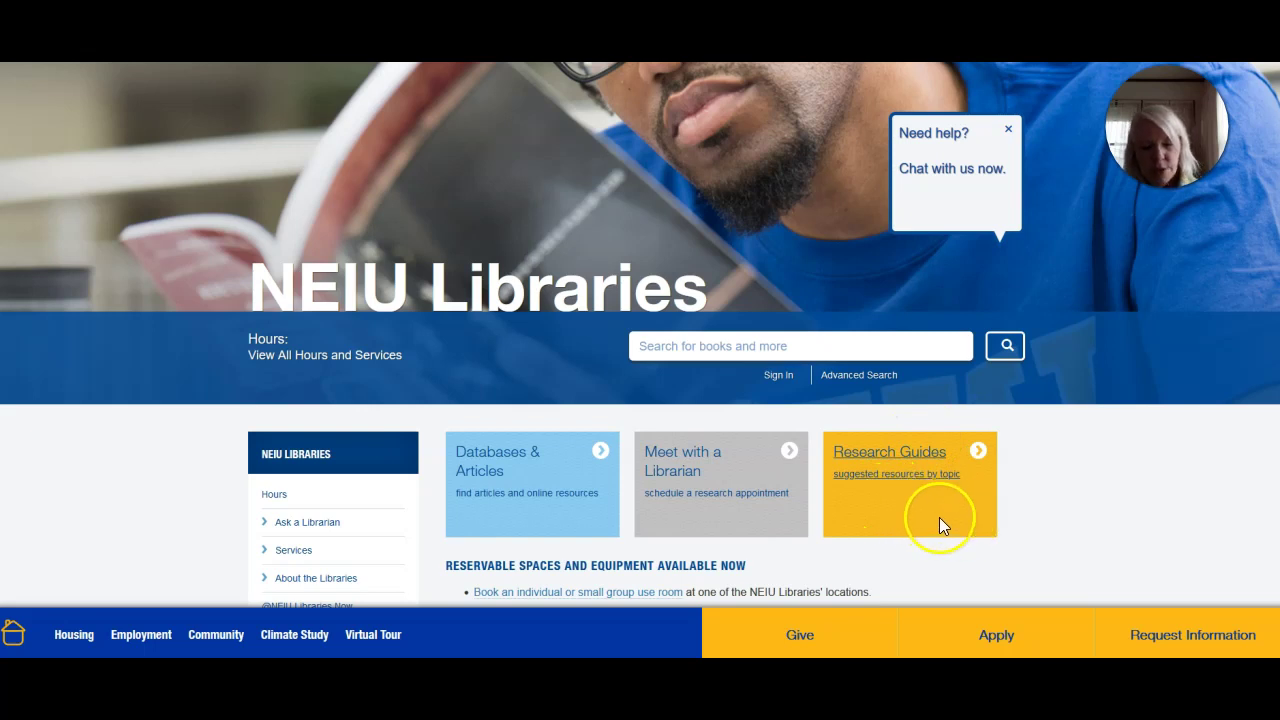
left_click(687, 467)
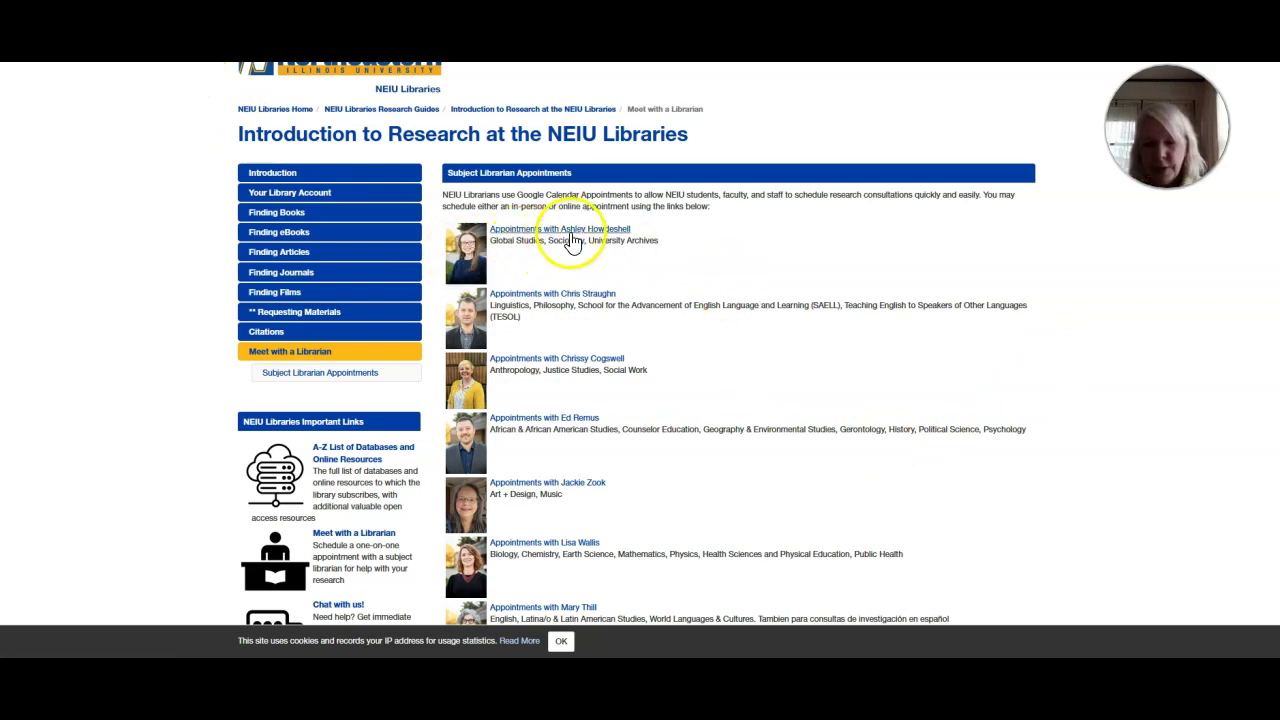
left_click(518, 230)
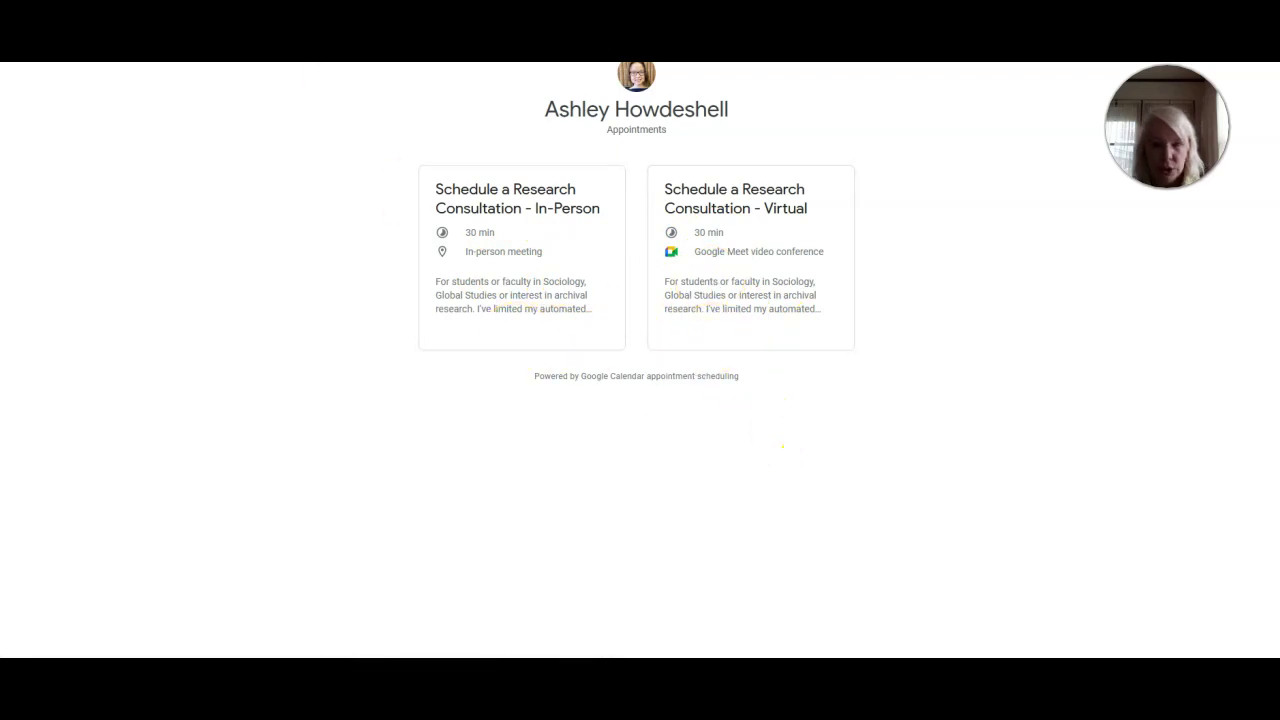
Return to the library home page, open Databases & Articles and browse the start of the A–Z database list.
key("alt+Left")
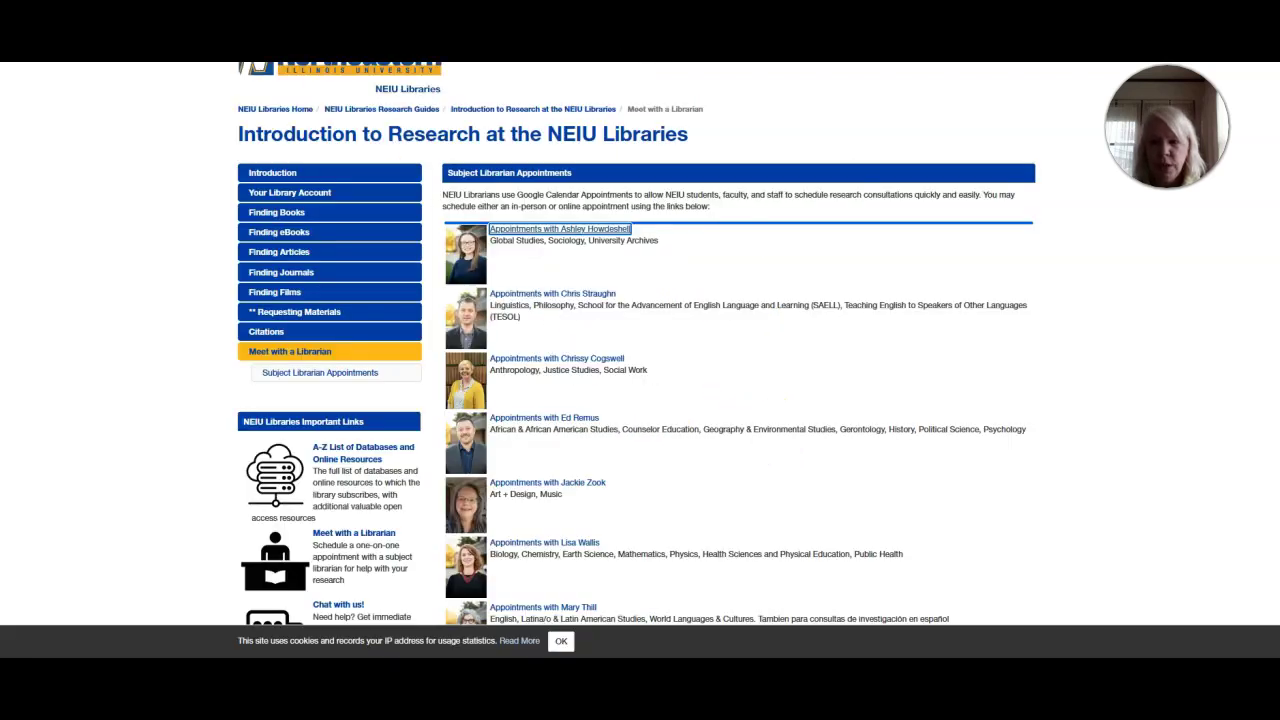
key("alt+Left")
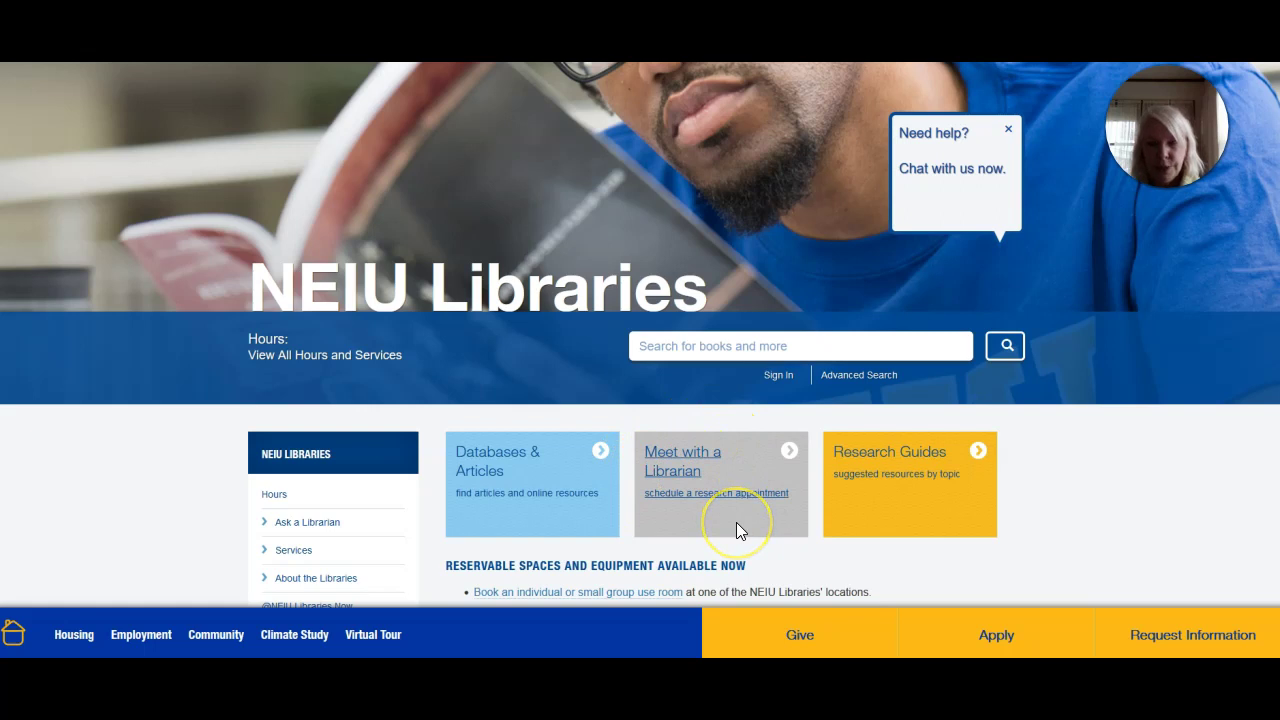
left_click(1076, 527)
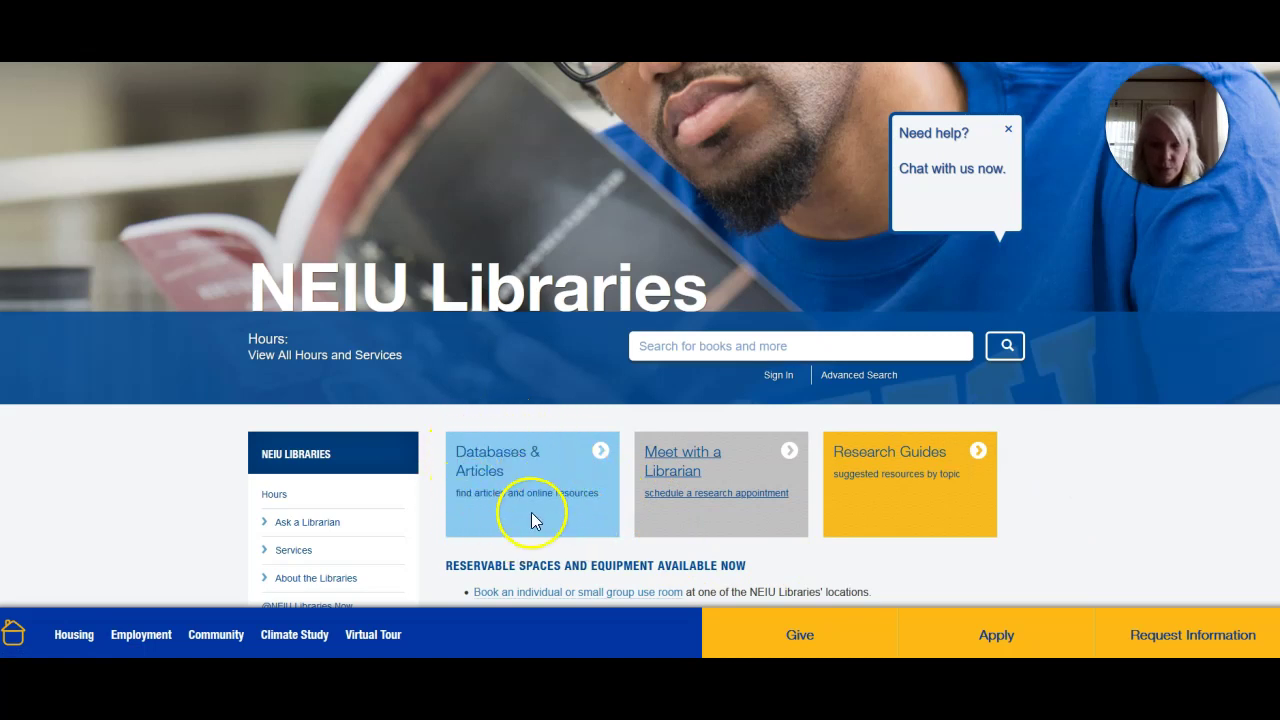
left_click(597, 457)
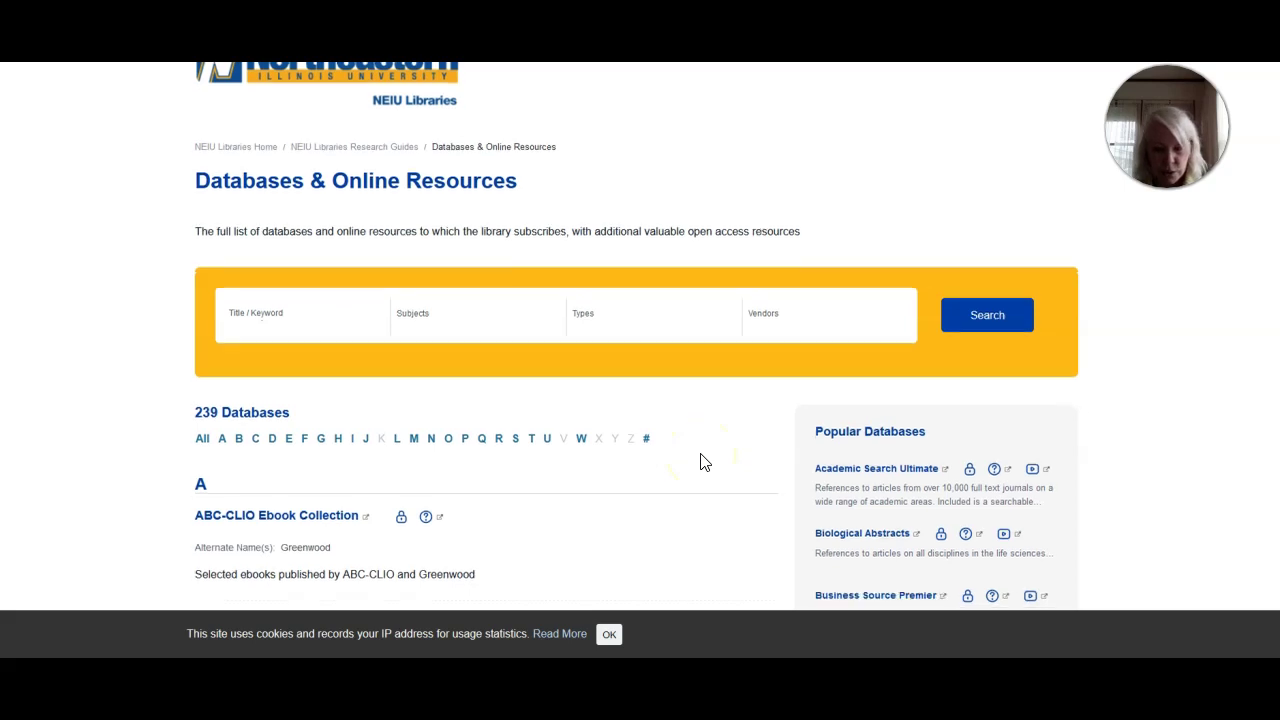
scroll(704, 461, "down", 1)
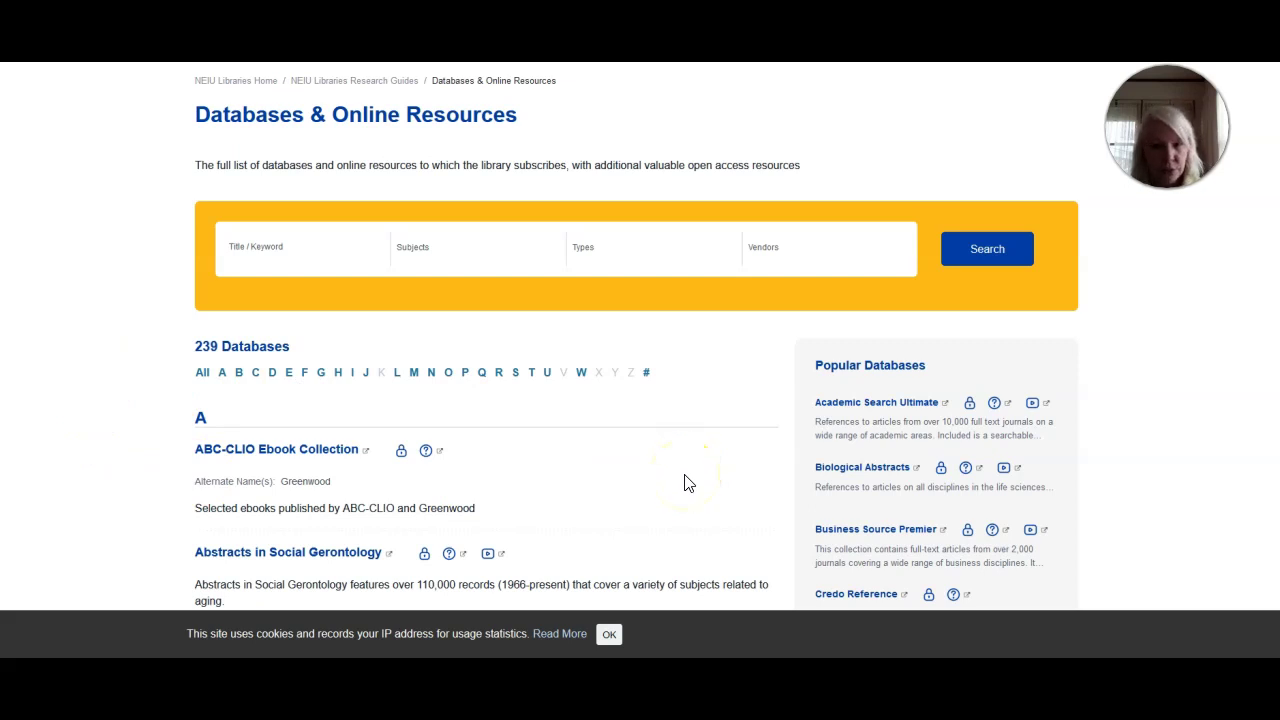
scroll(685, 483, "down", 3)
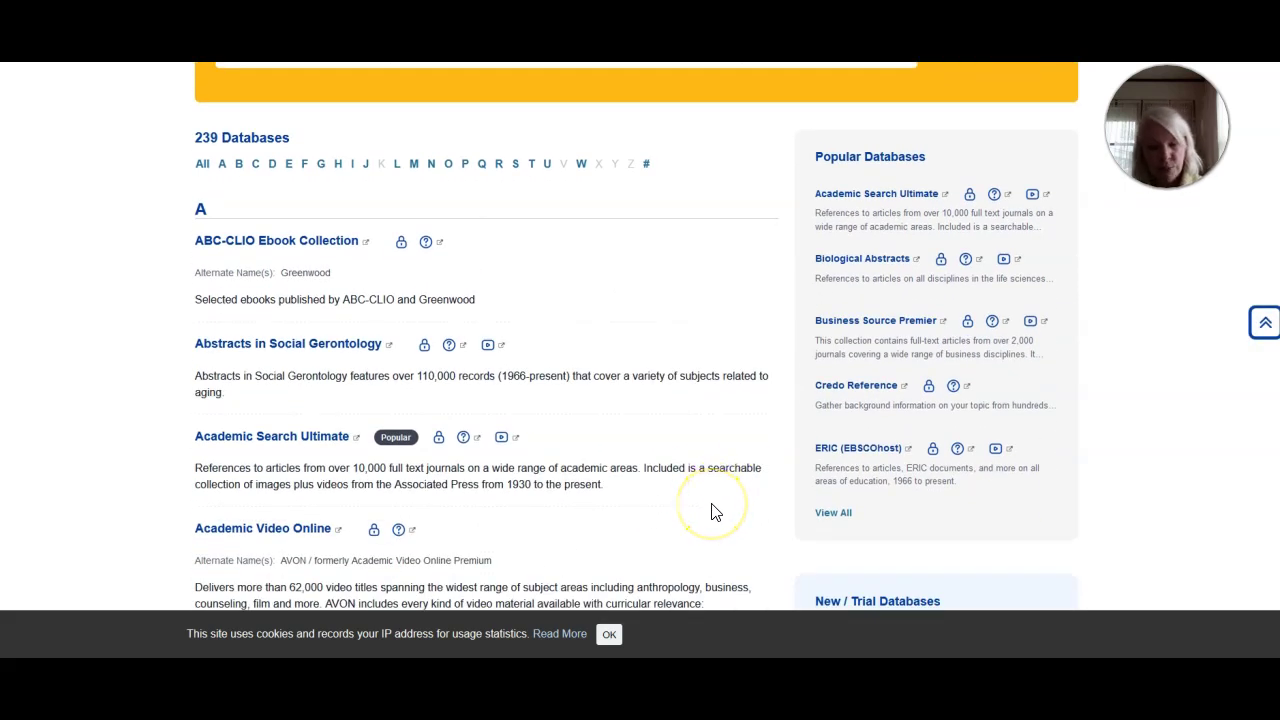
Open the Academic Search Ultimate database from the A–Z list and switch it to Advanced Search.
scroll(714, 508, "up", 1)
scroll(714, 508, "up", 1)
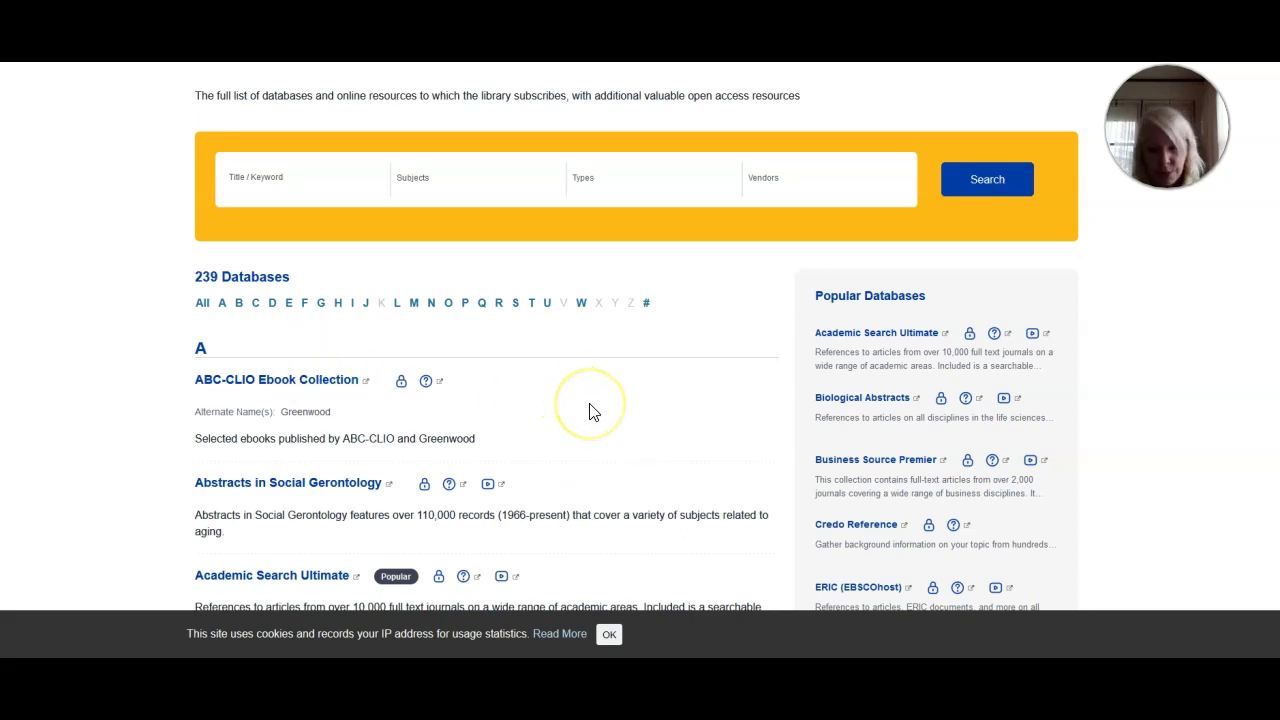
scroll(589, 411, "down", 3)
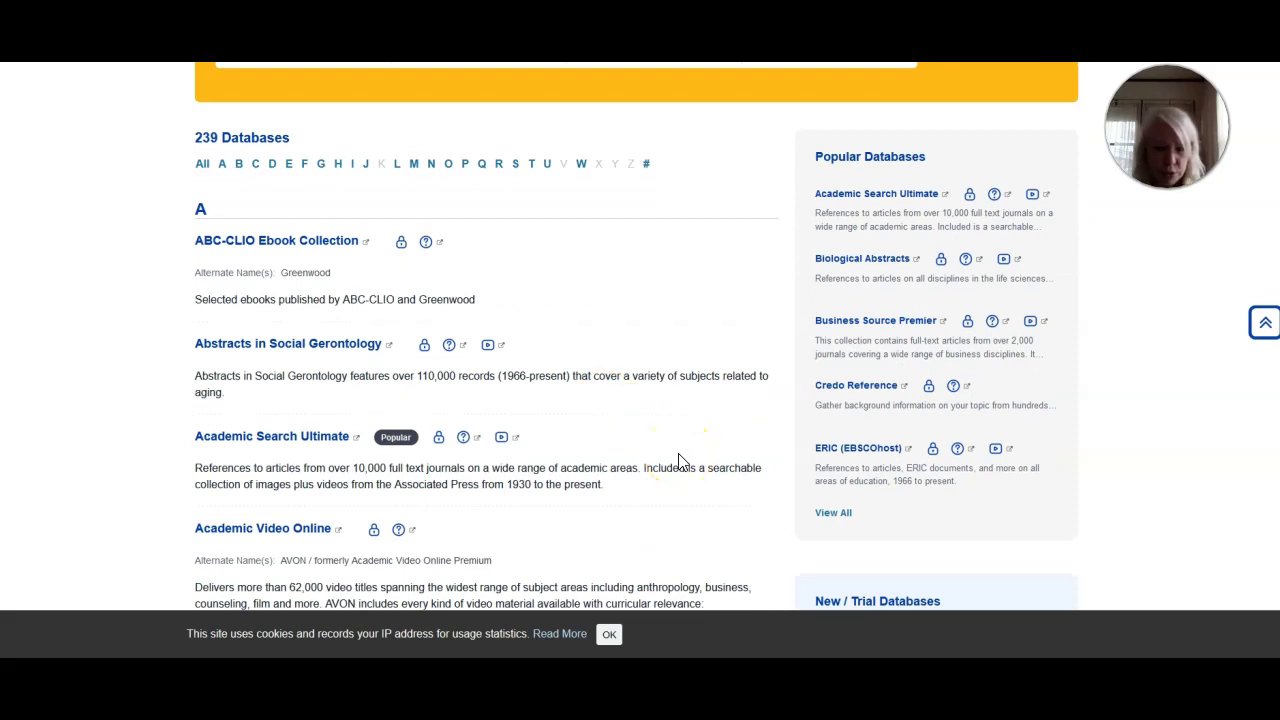
left_click(271, 441)
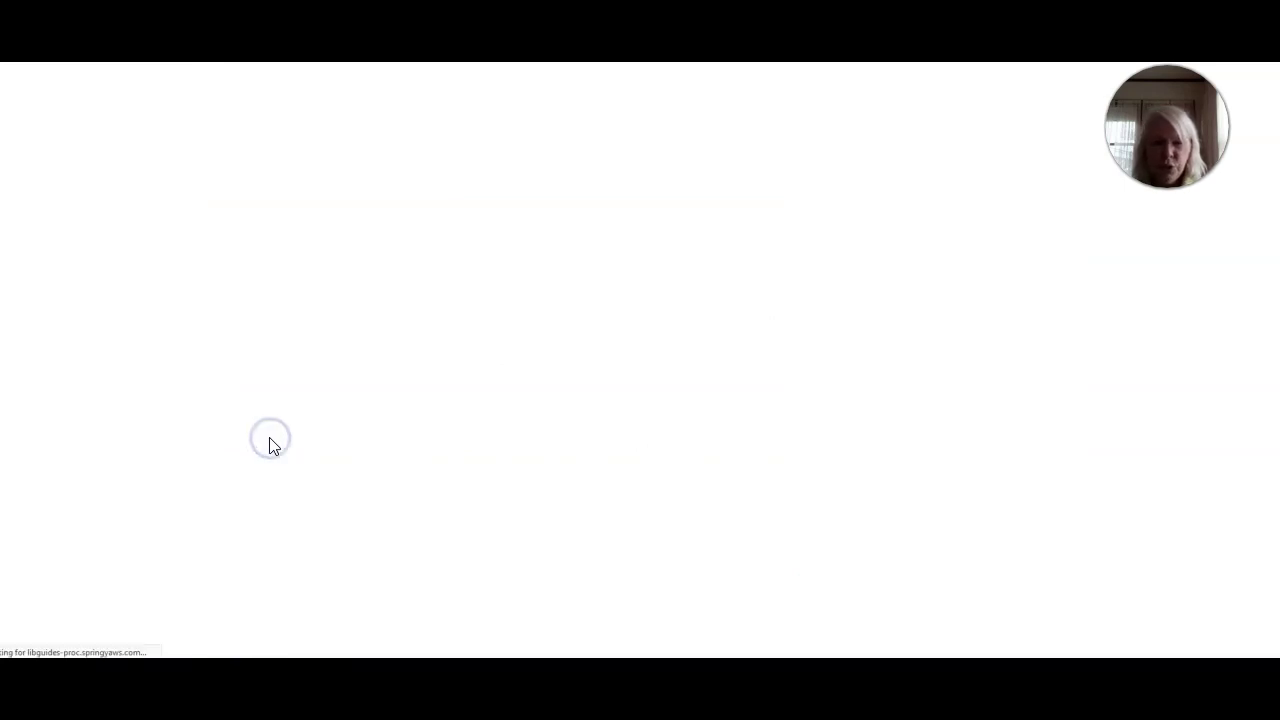
left_click(764, 527)
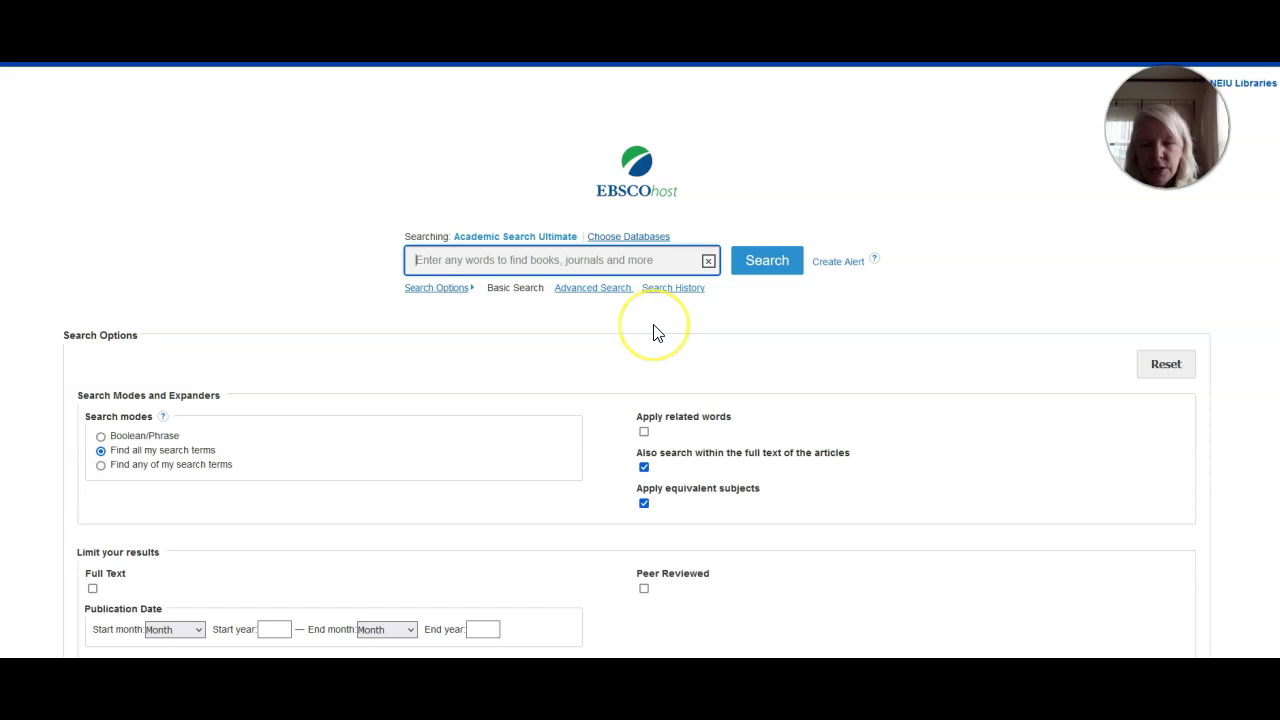
left_click(580, 291)
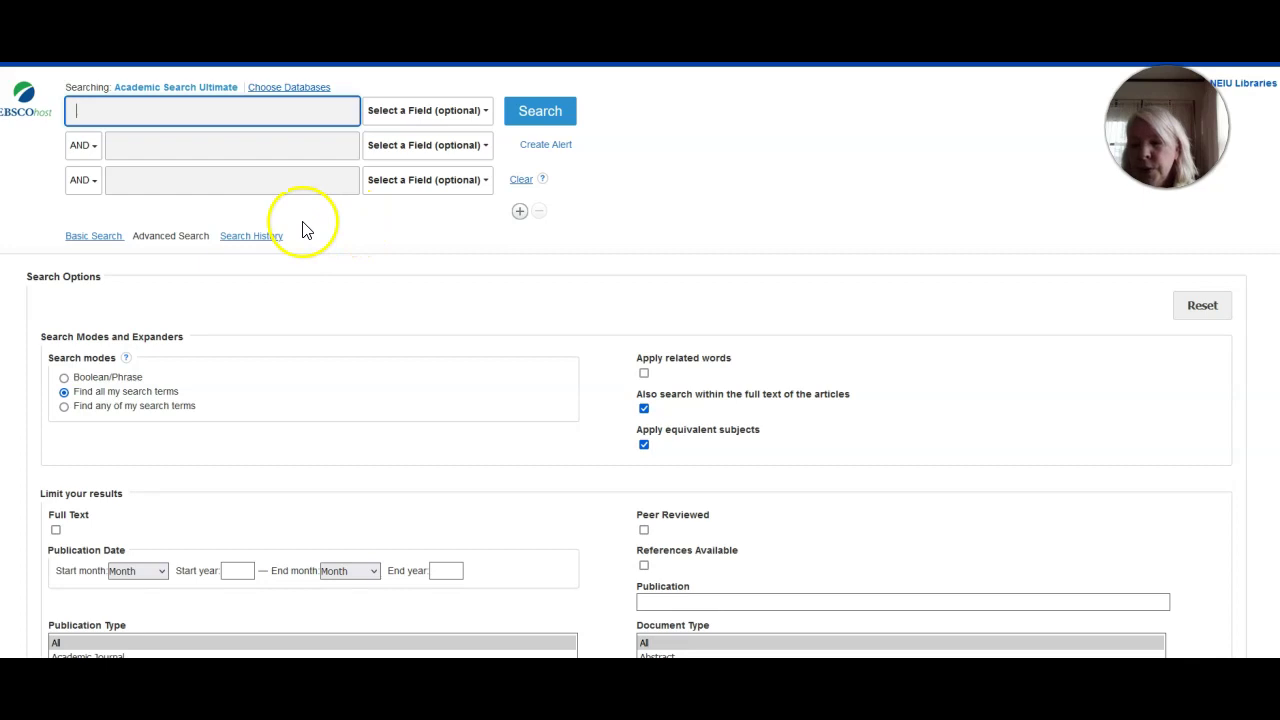
Check the Boolean operator choices for the second search row, and limit results to Peer Reviewed and Full Text.
scroll(403, 337, "down", 1)
scroll(279, 232, "up", 1)
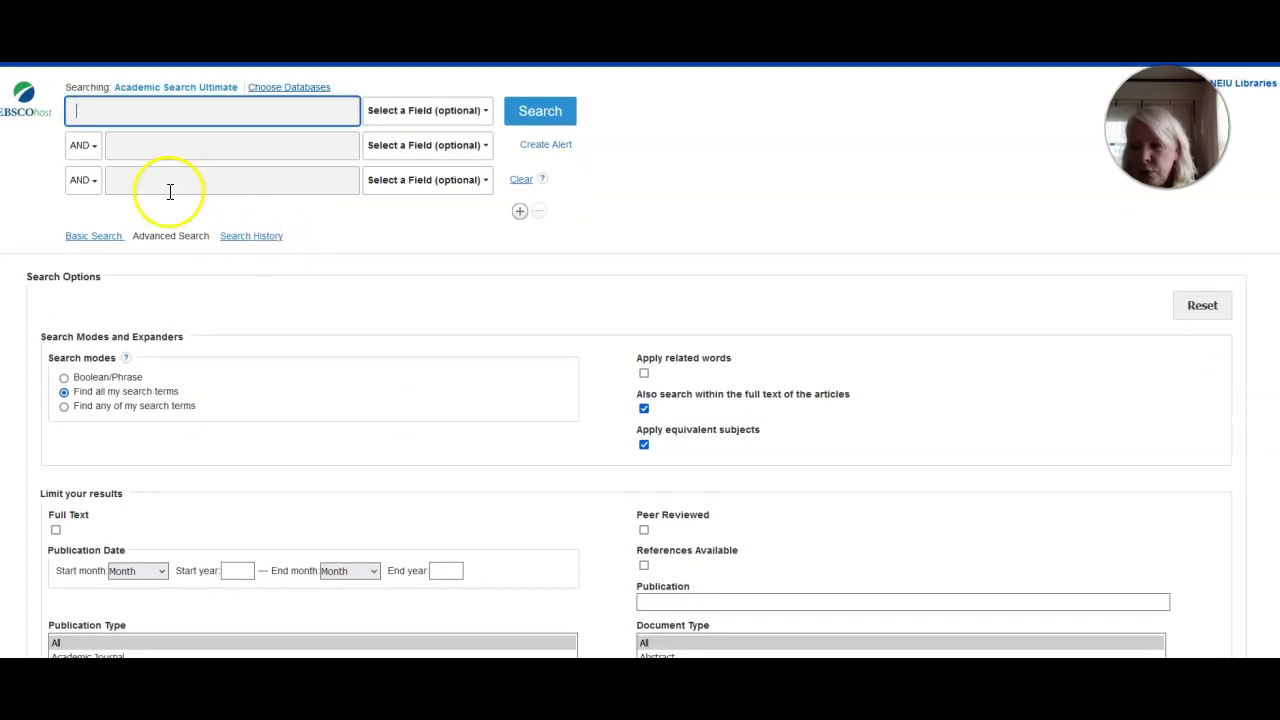
left_click(94, 150)
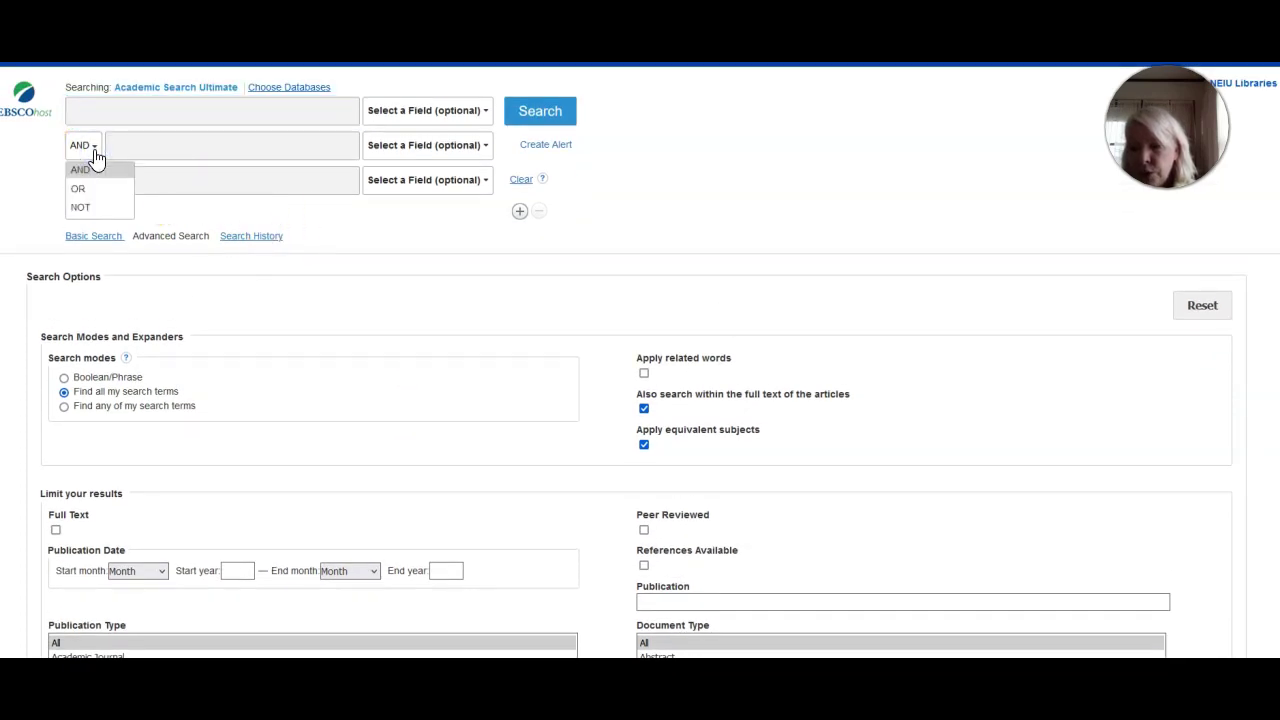
left_click(95, 153)
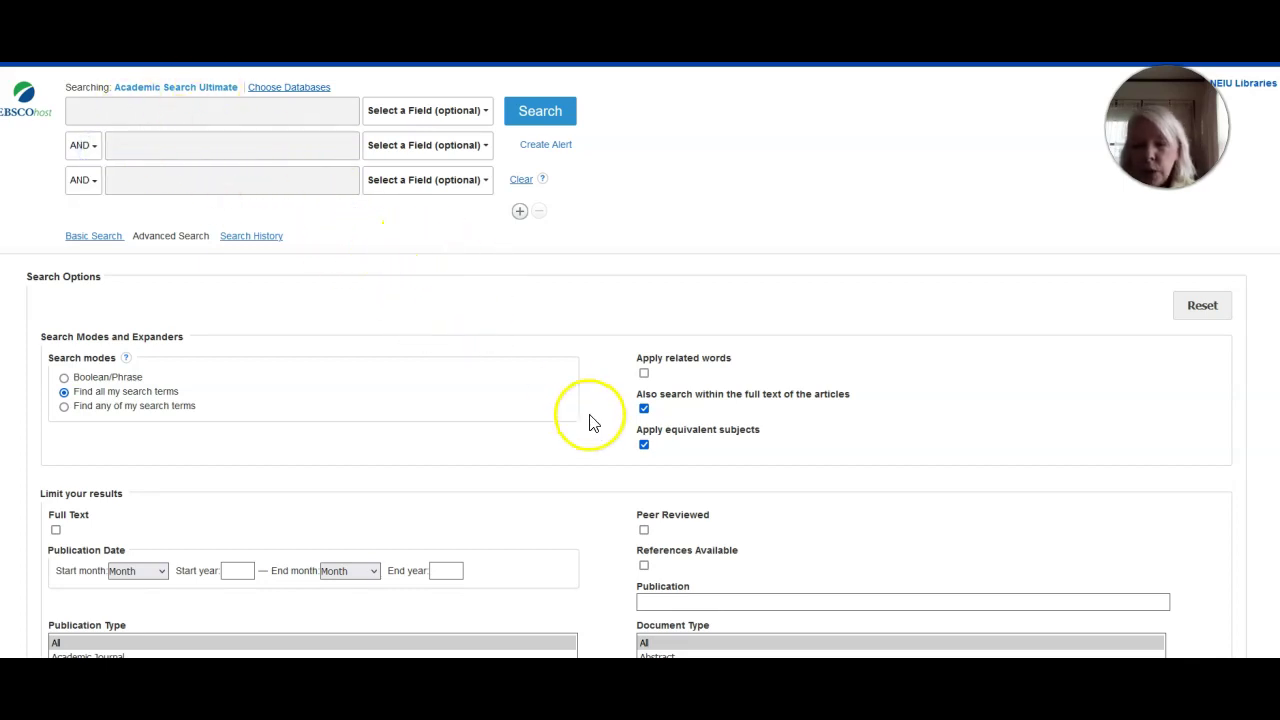
scroll(617, 434, "down", 1)
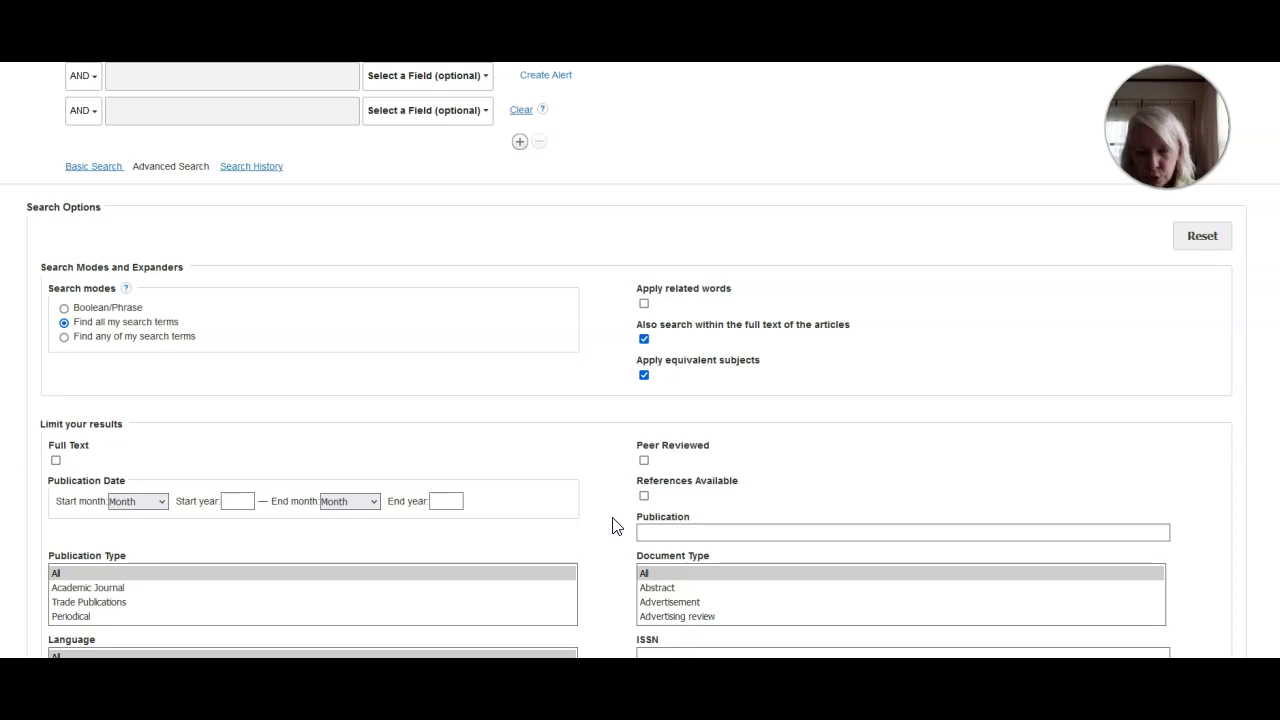
left_click(644, 461)
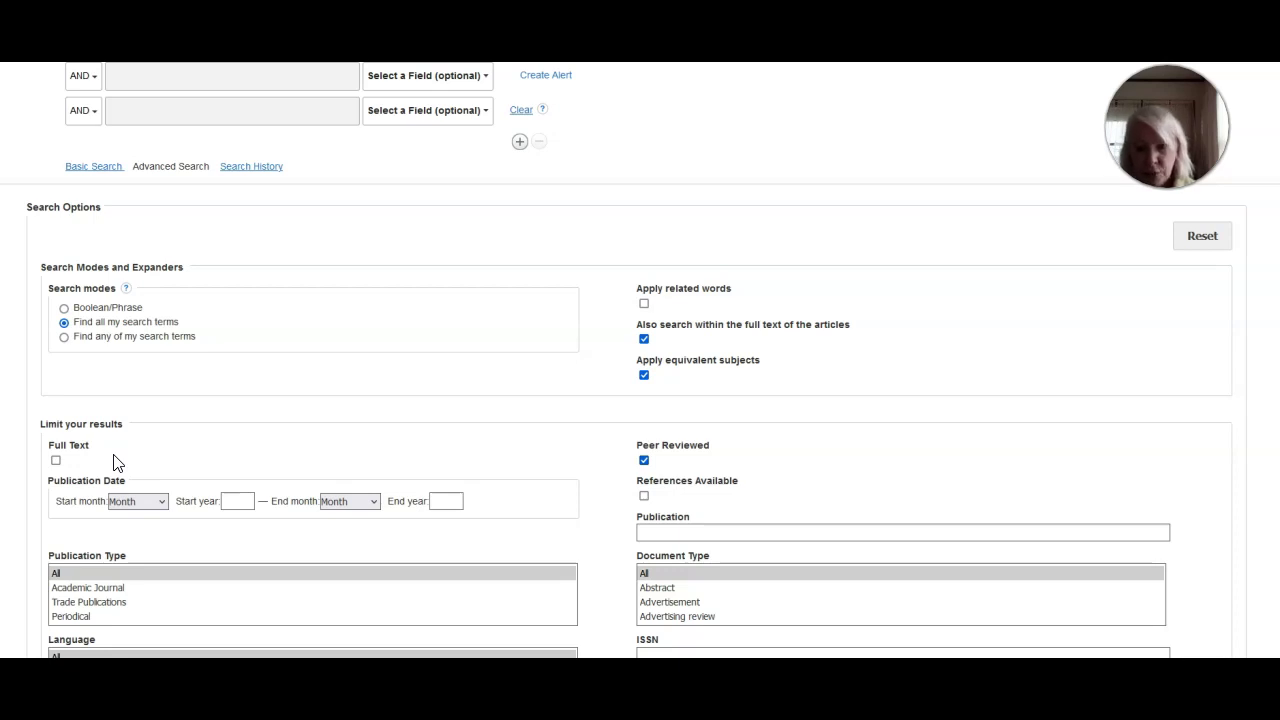
left_click(56, 461)
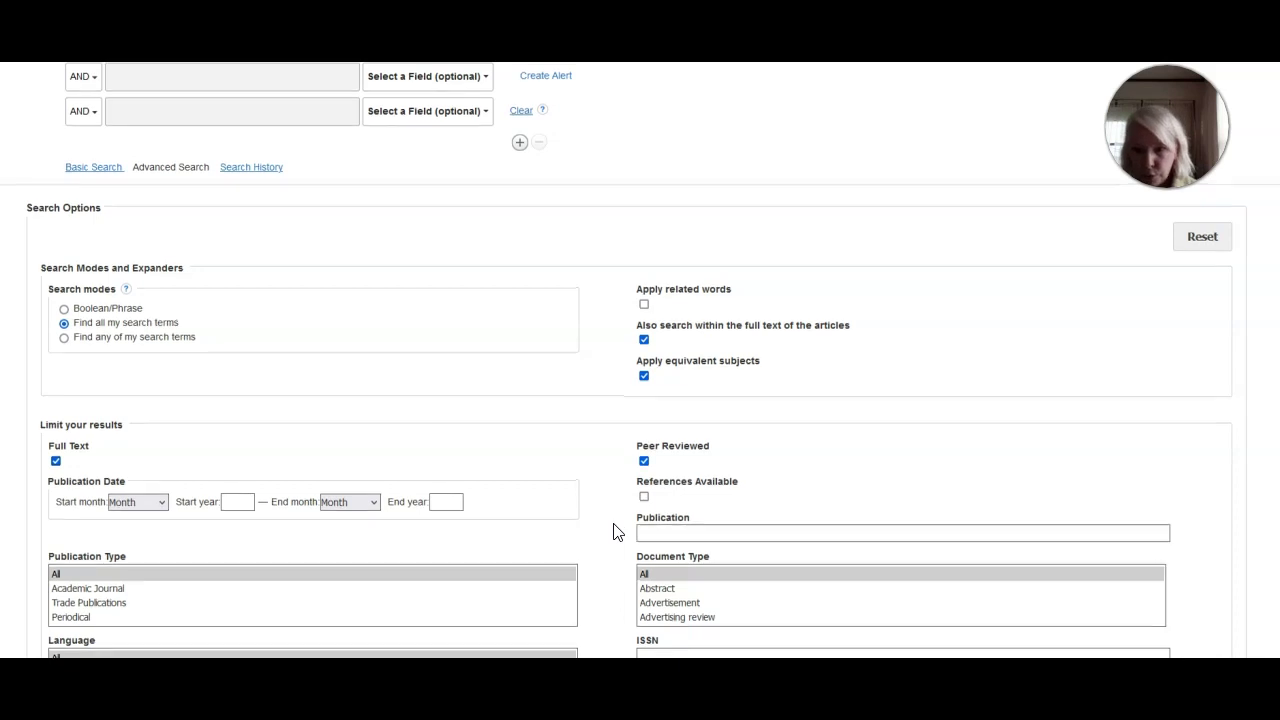
Run an advanced search for gender AND film AND globalization, with each term in its own row.
scroll(611, 529, "up", 2)
left_click(270, 112)
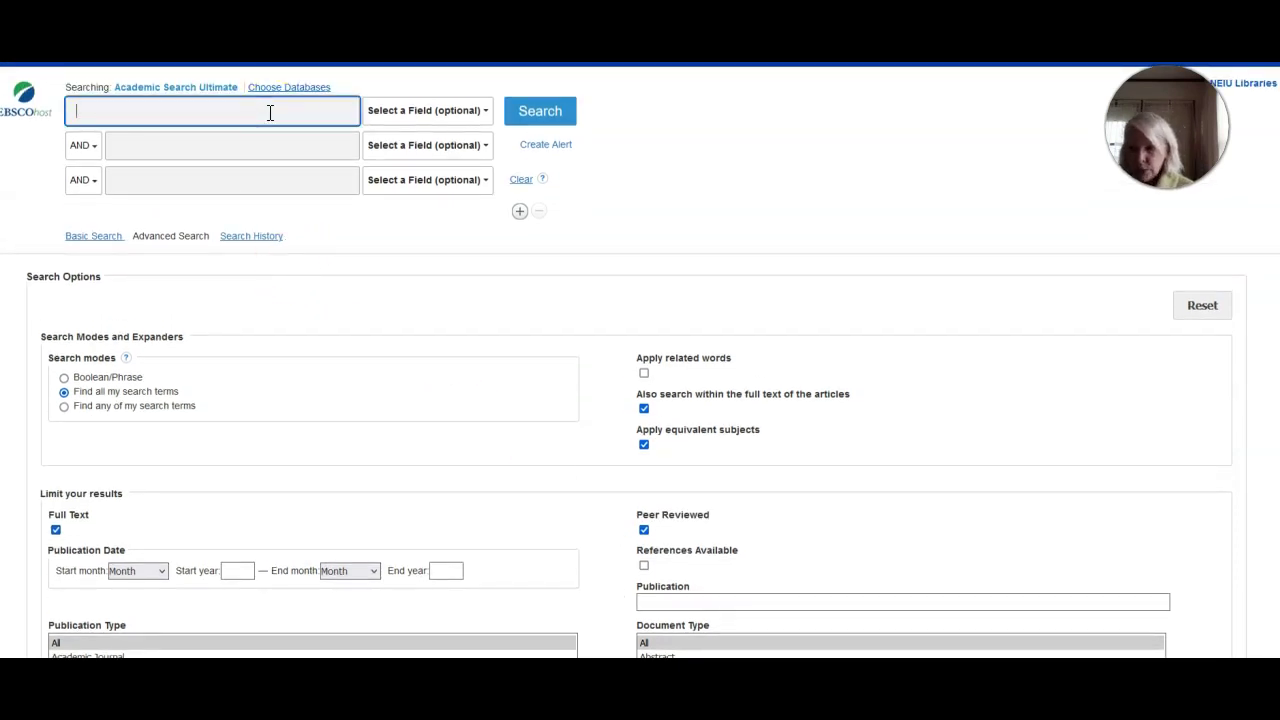
type("gender")
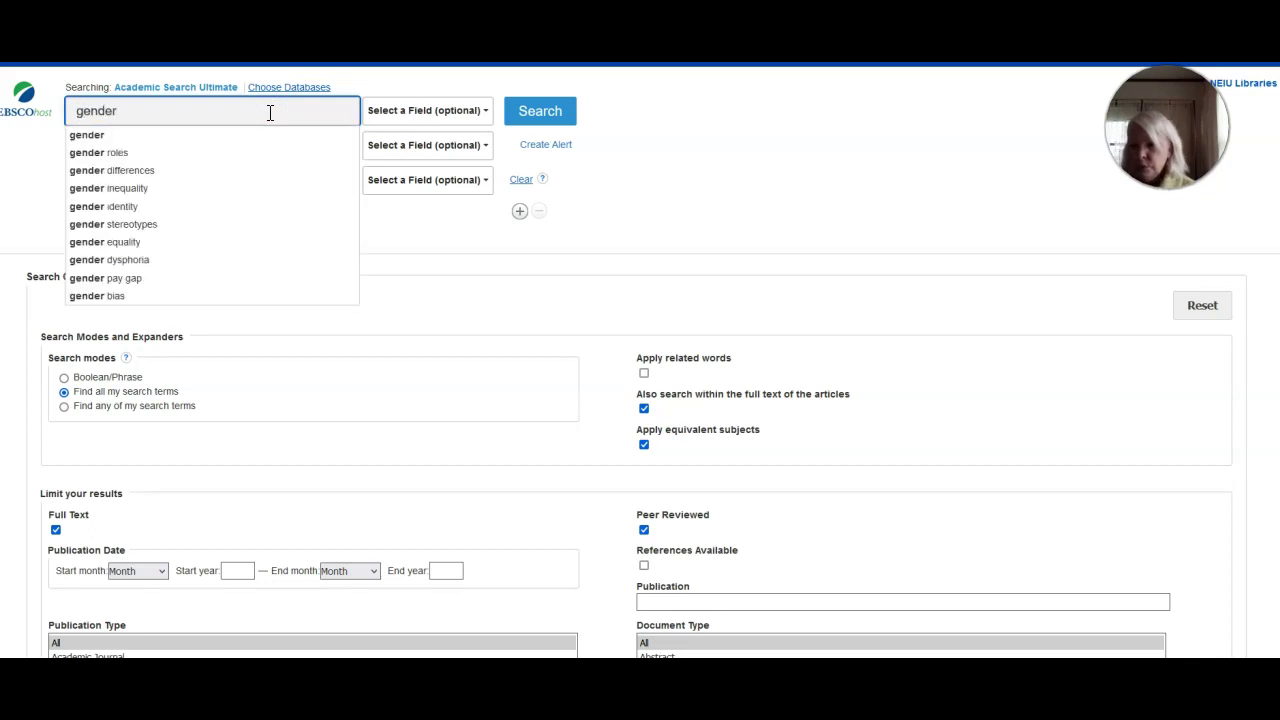
left_click(406, 222)
left_click(335, 150)
type("film")
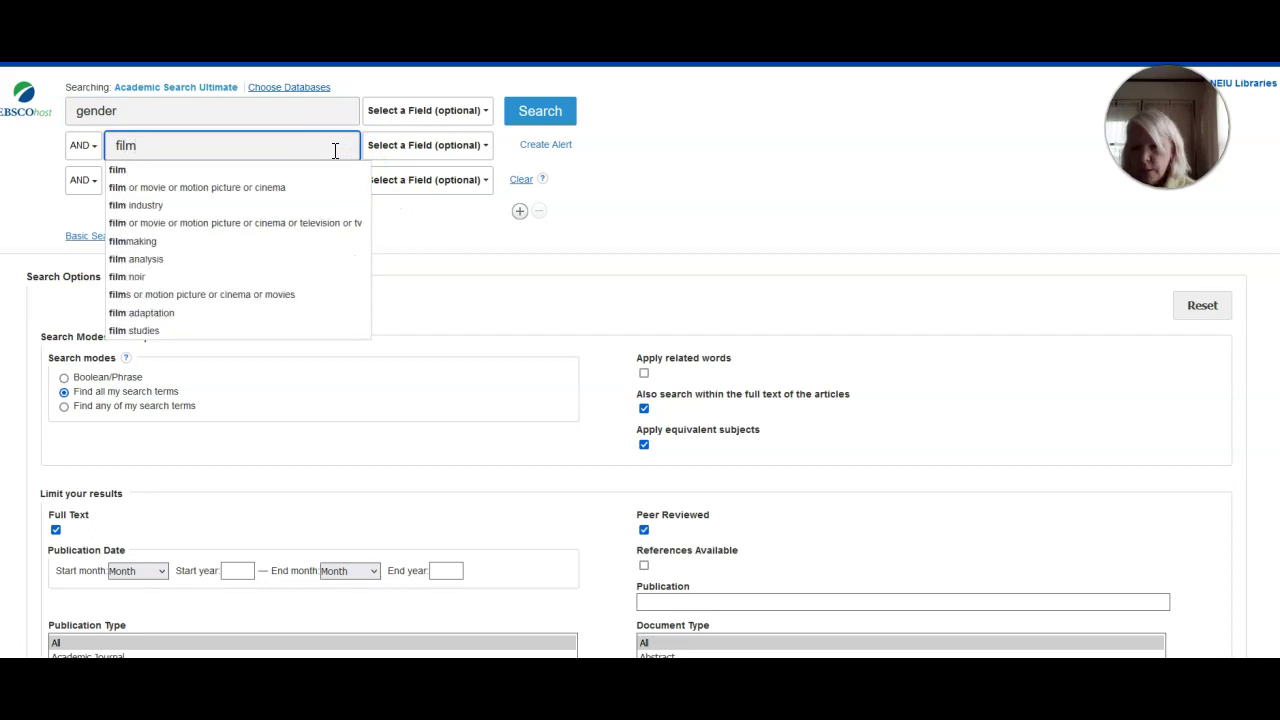
left_click(408, 207)
left_click(292, 187)
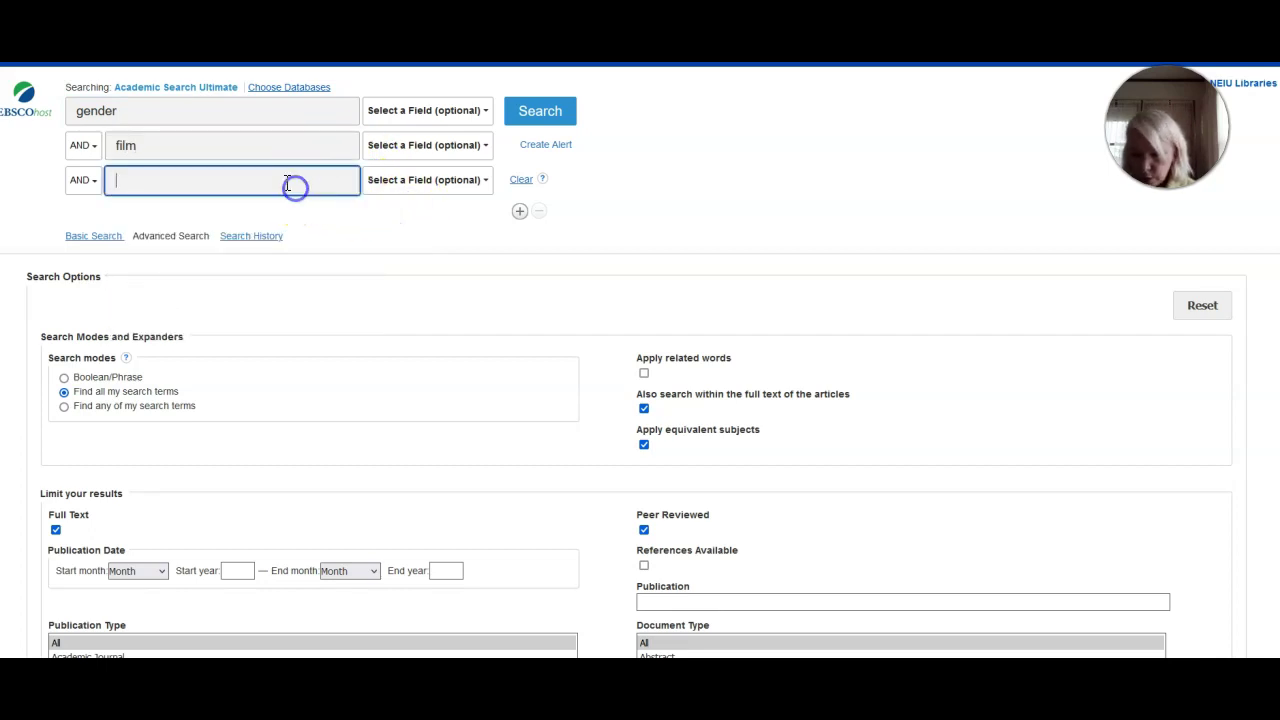
type("glo")
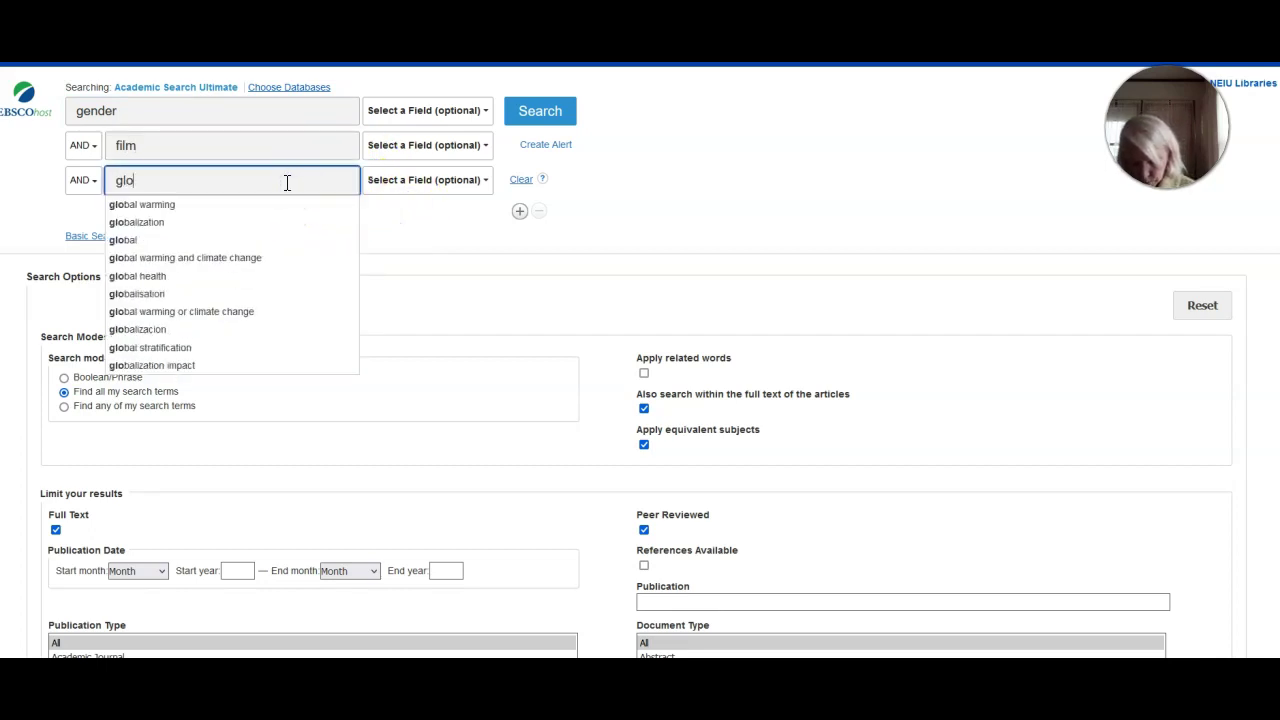
type("balization")
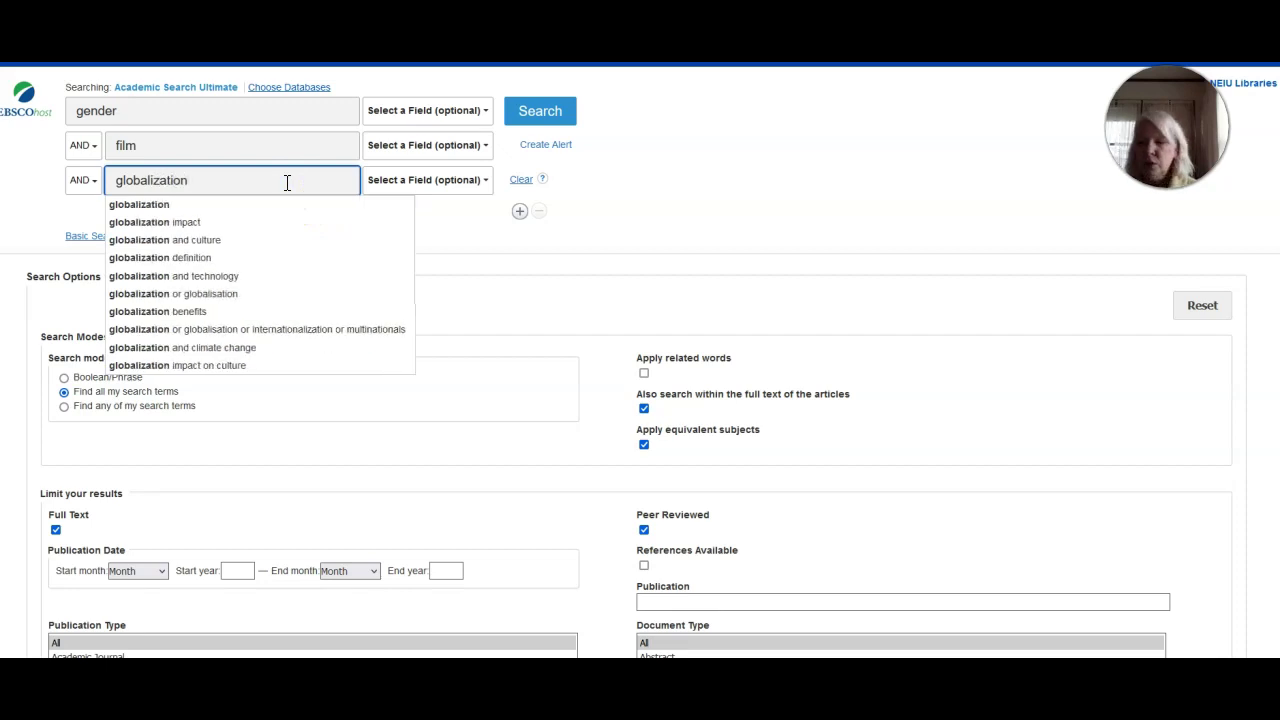
left_click(456, 212)
left_click(461, 228)
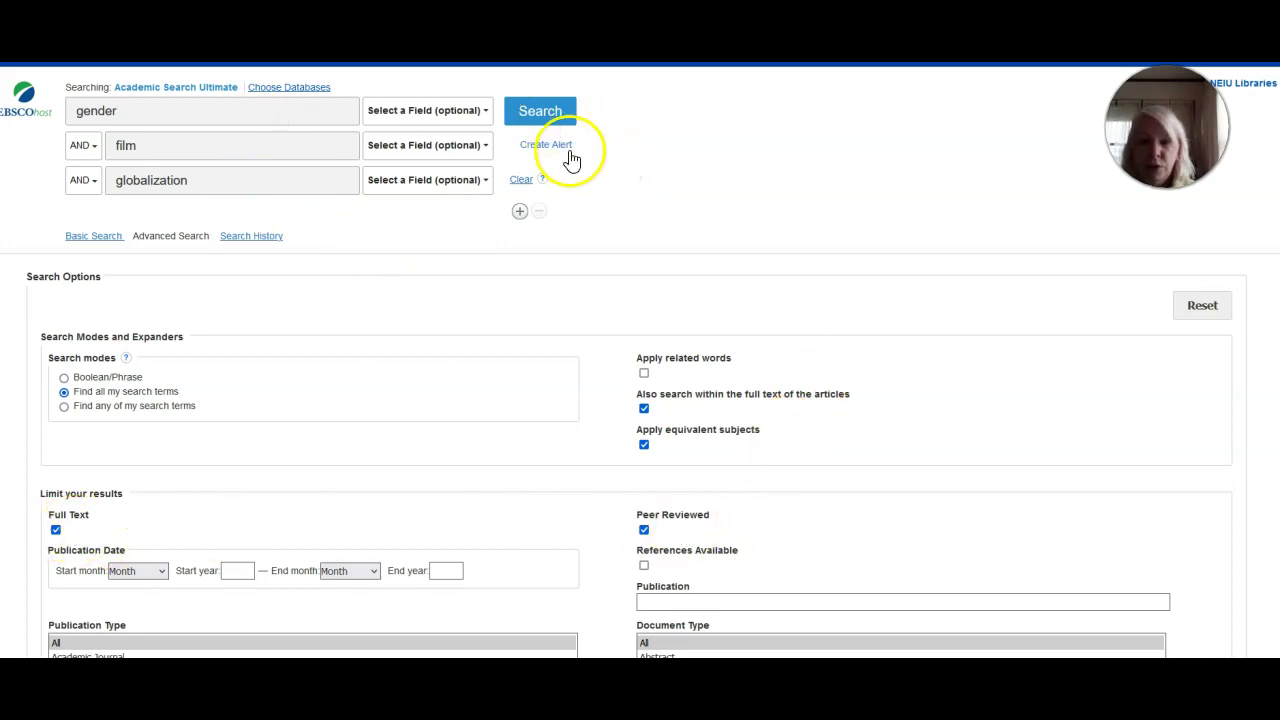
left_click(538, 122)
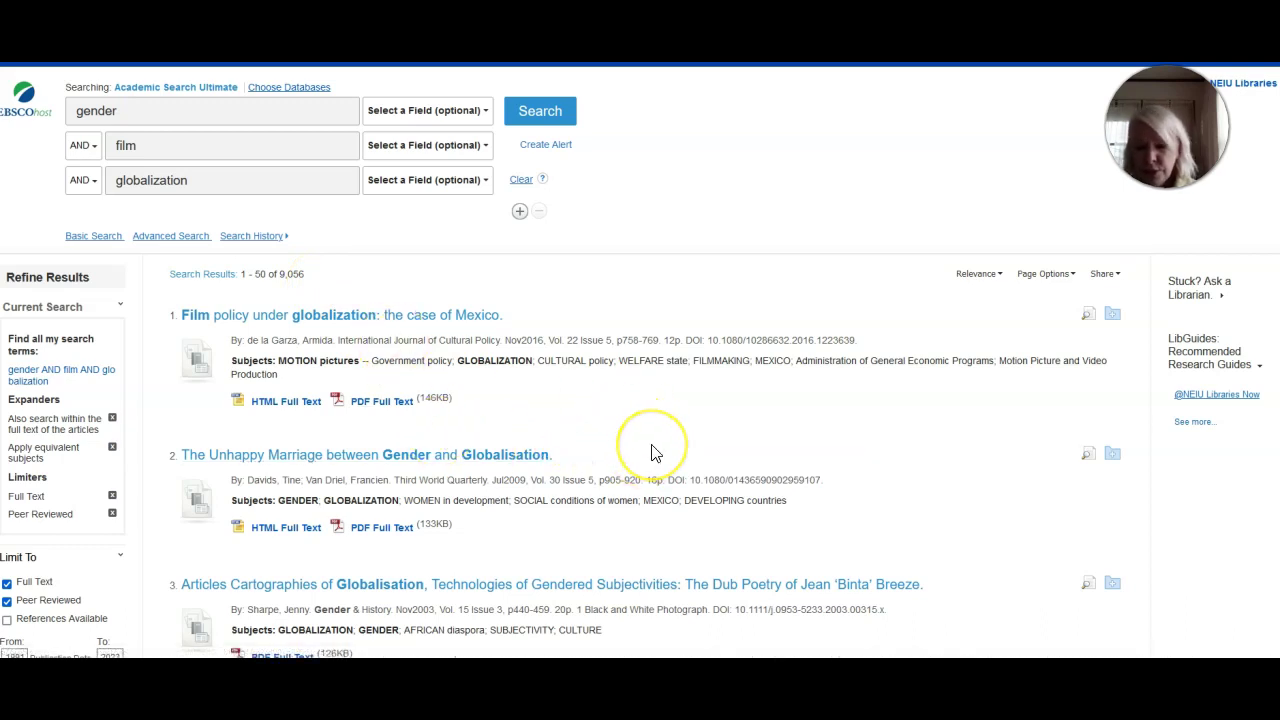
Browse the search results and restrict their publication dates to 2013 through 2023.
scroll(651, 450, "down", 1)
scroll(651, 452, "down", 1)
scroll(652, 452, "down", 1)
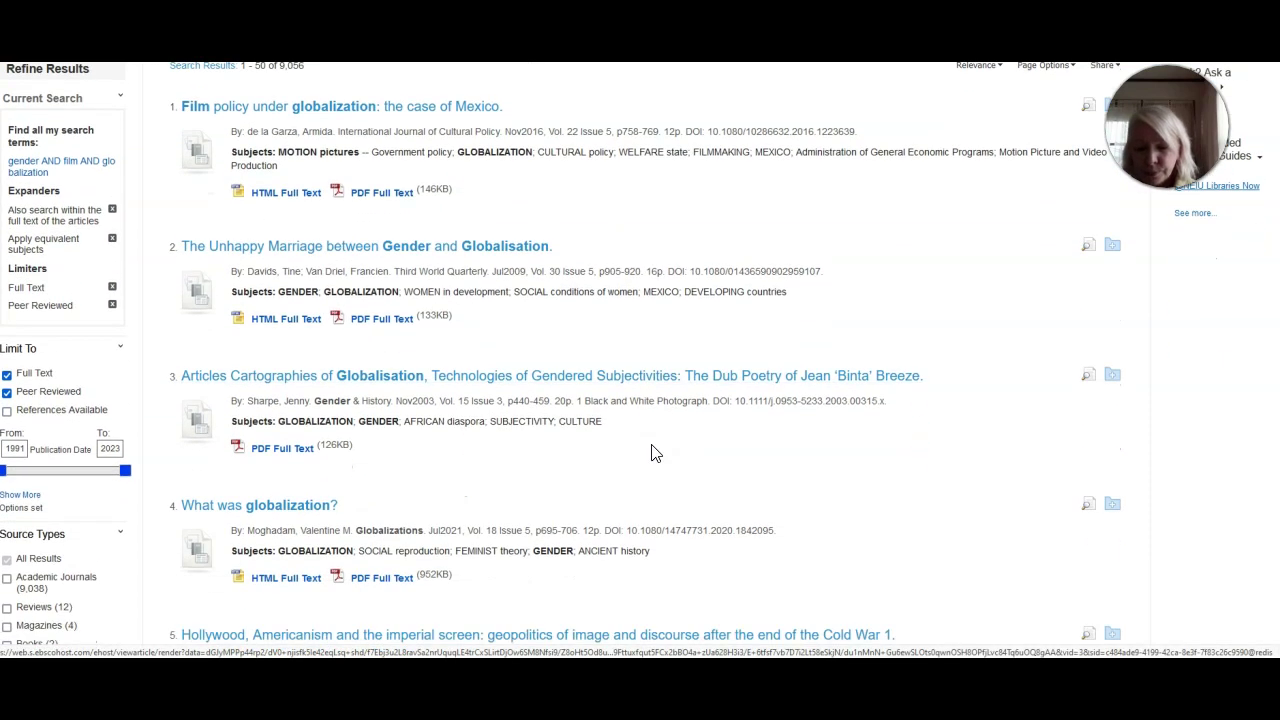
scroll(651, 451, "up", 2)
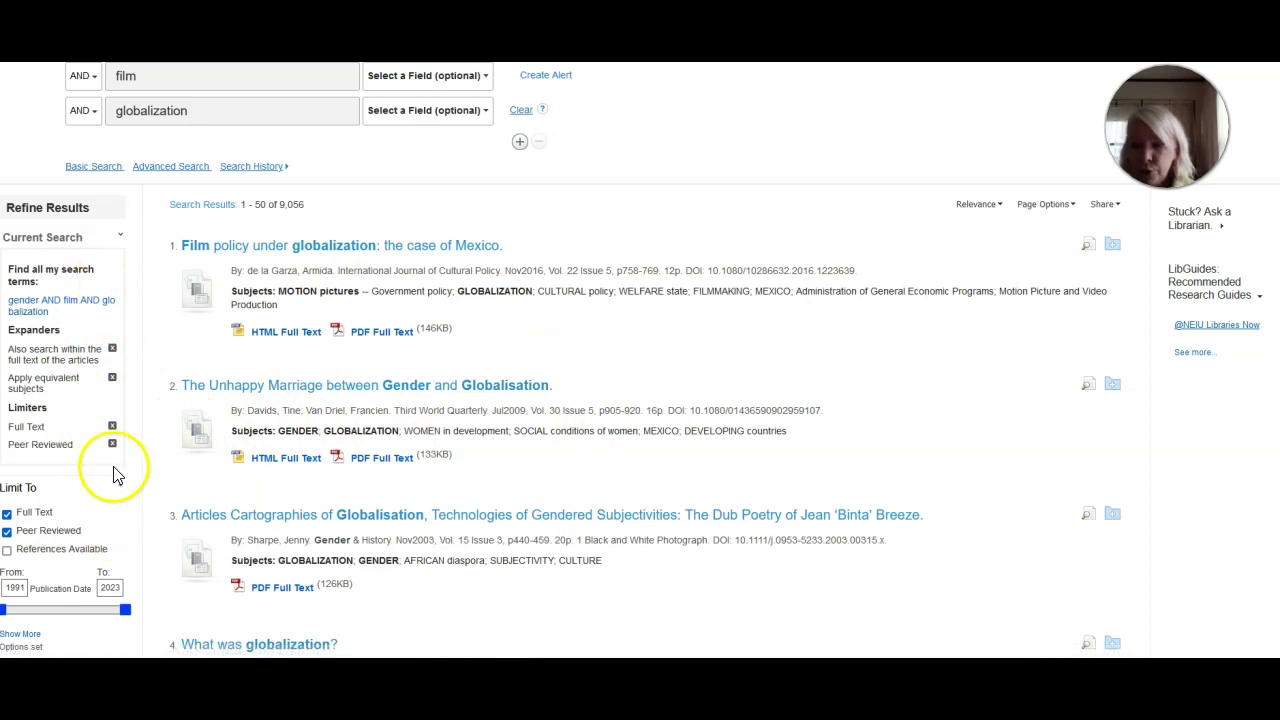
scroll(123, 490, "down", 1)
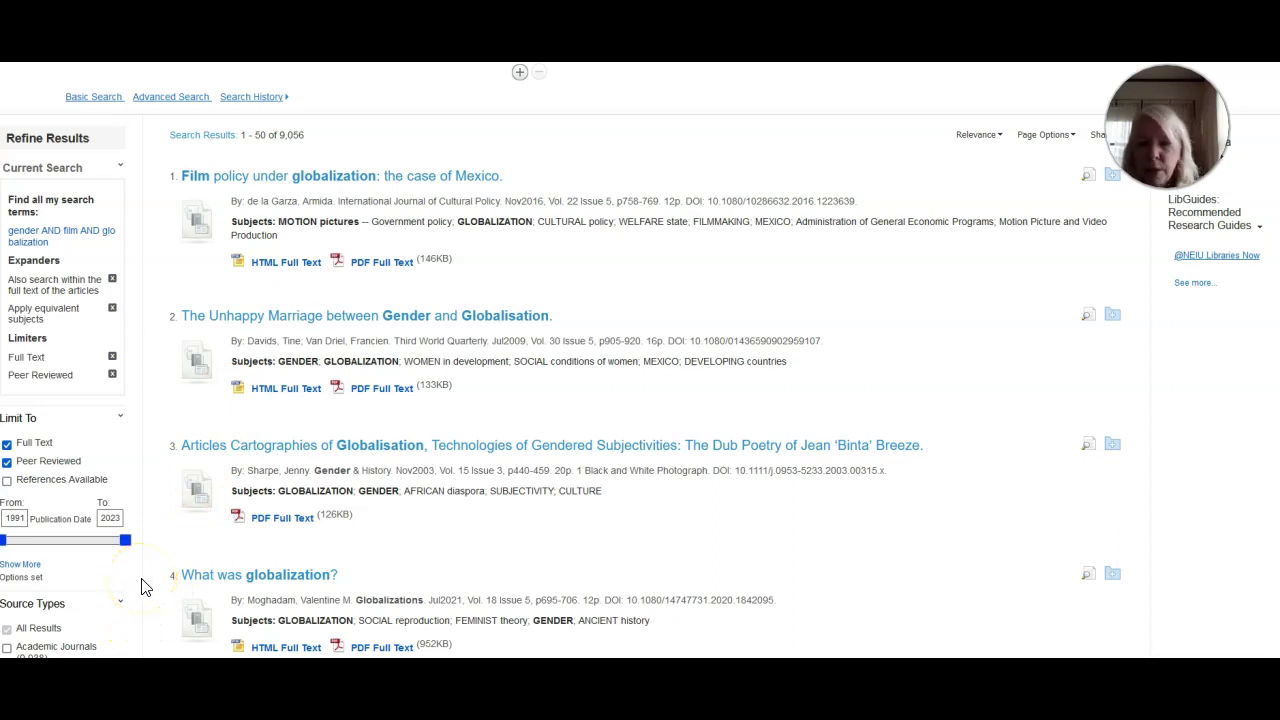
left_click_drag(4, 540, 103, 551)
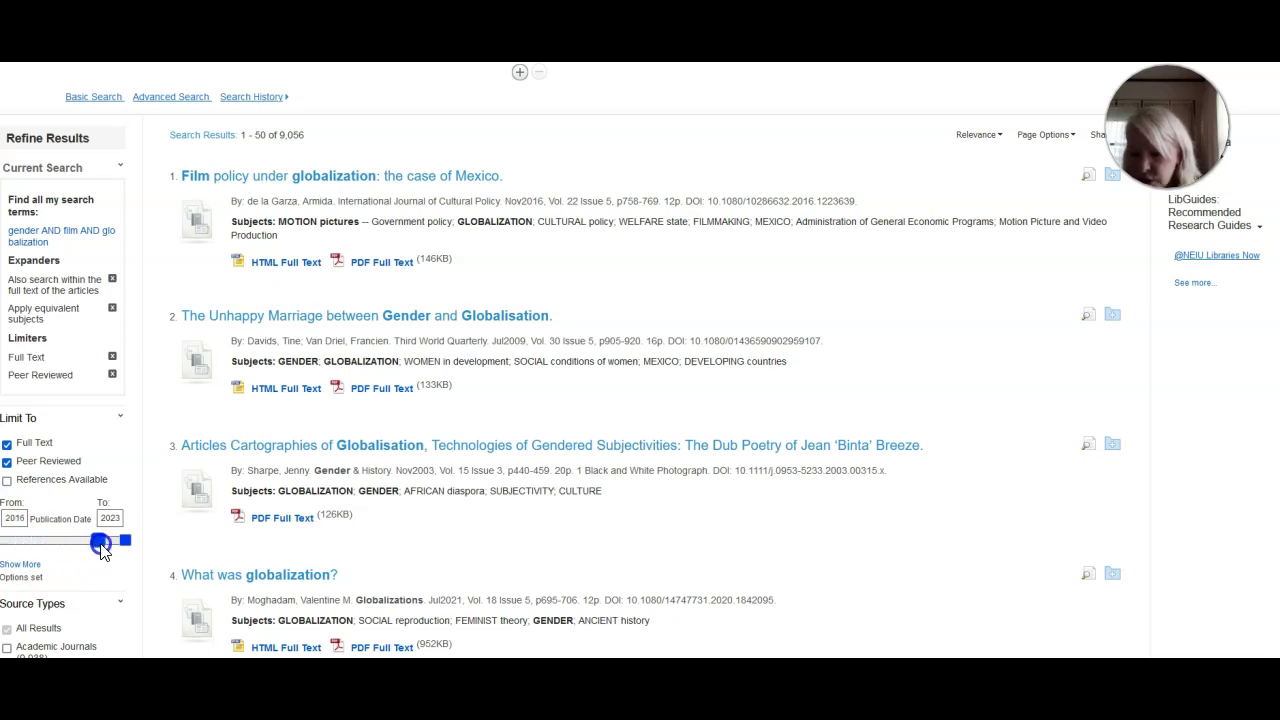
left_click_drag(103, 551, 90, 552)
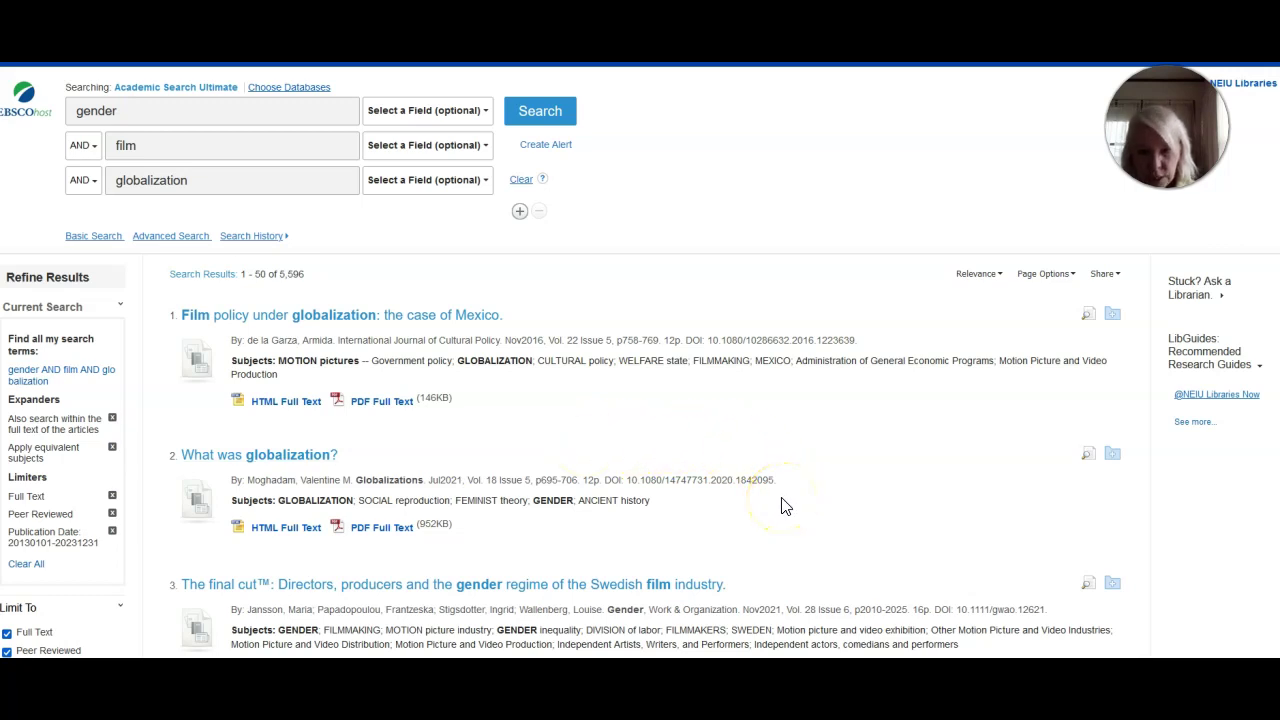
Examine the record and abstract of "Film policy under globalization: the case of Mexico", and return to the result list.
left_click(340, 328)
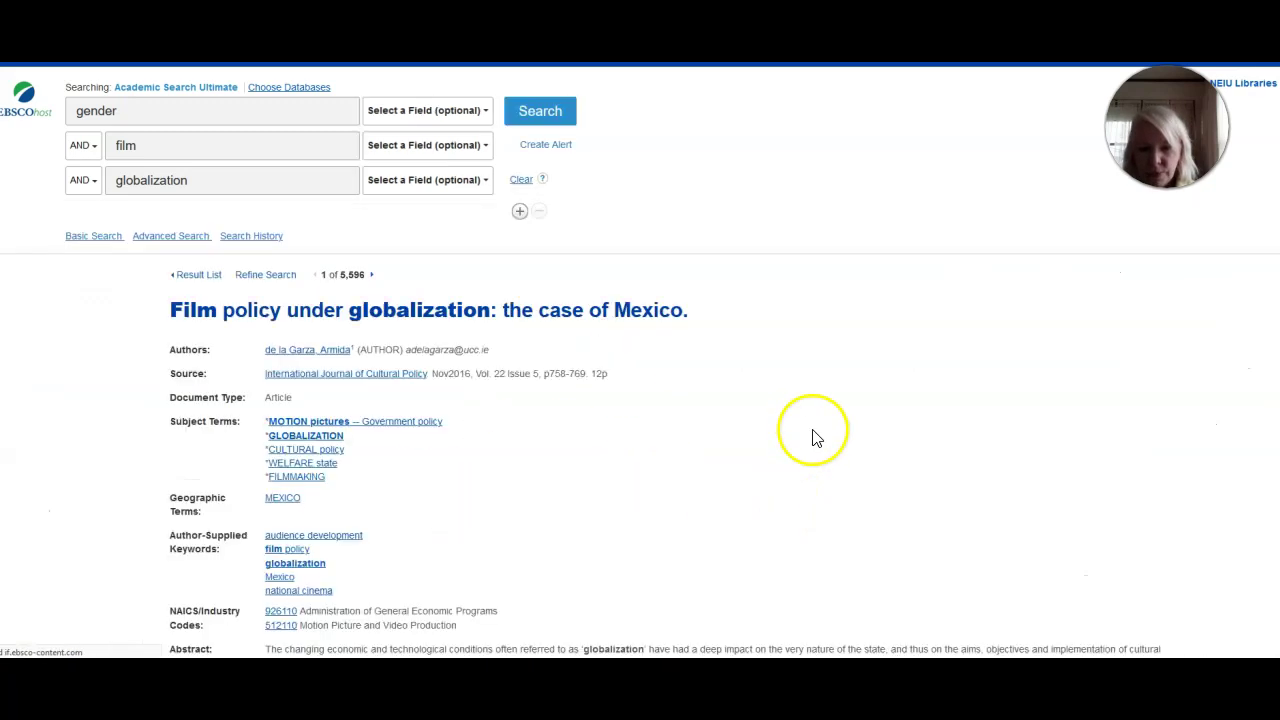
scroll(811, 440, "down", 2)
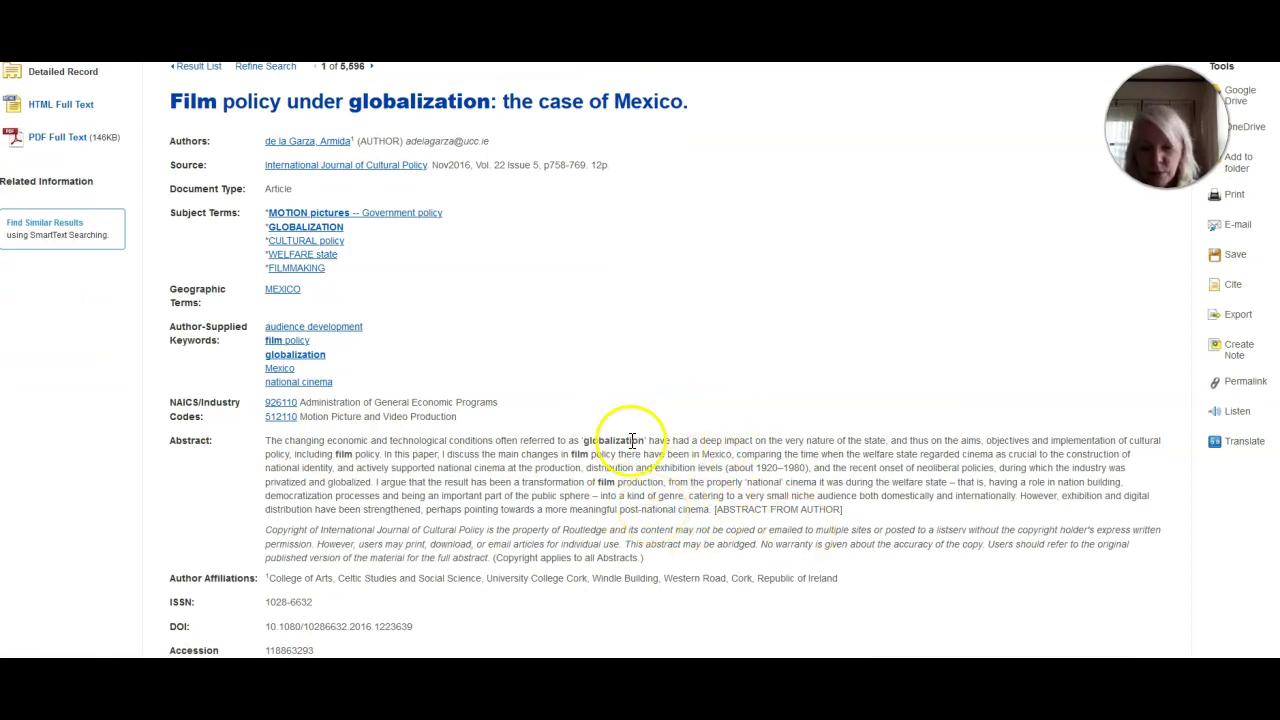
scroll(643, 514, "up", 3)
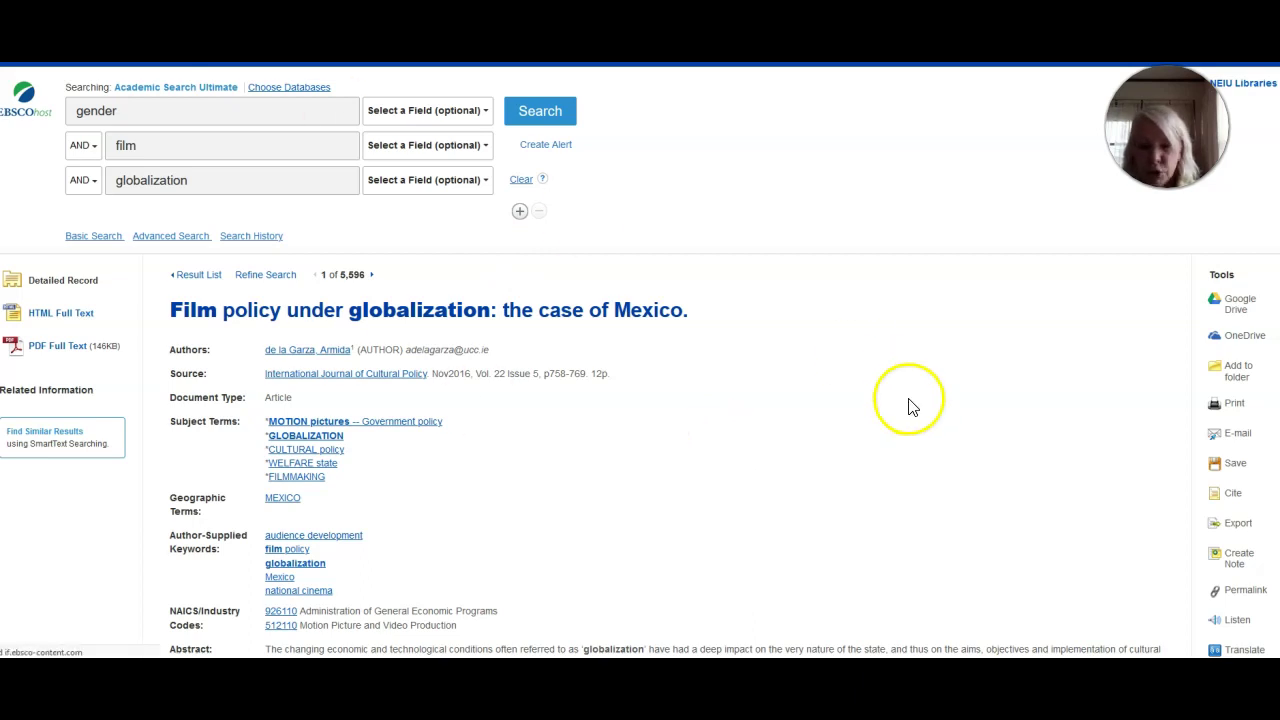
key("alt+Left")
scroll(745, 410, "down", 5)
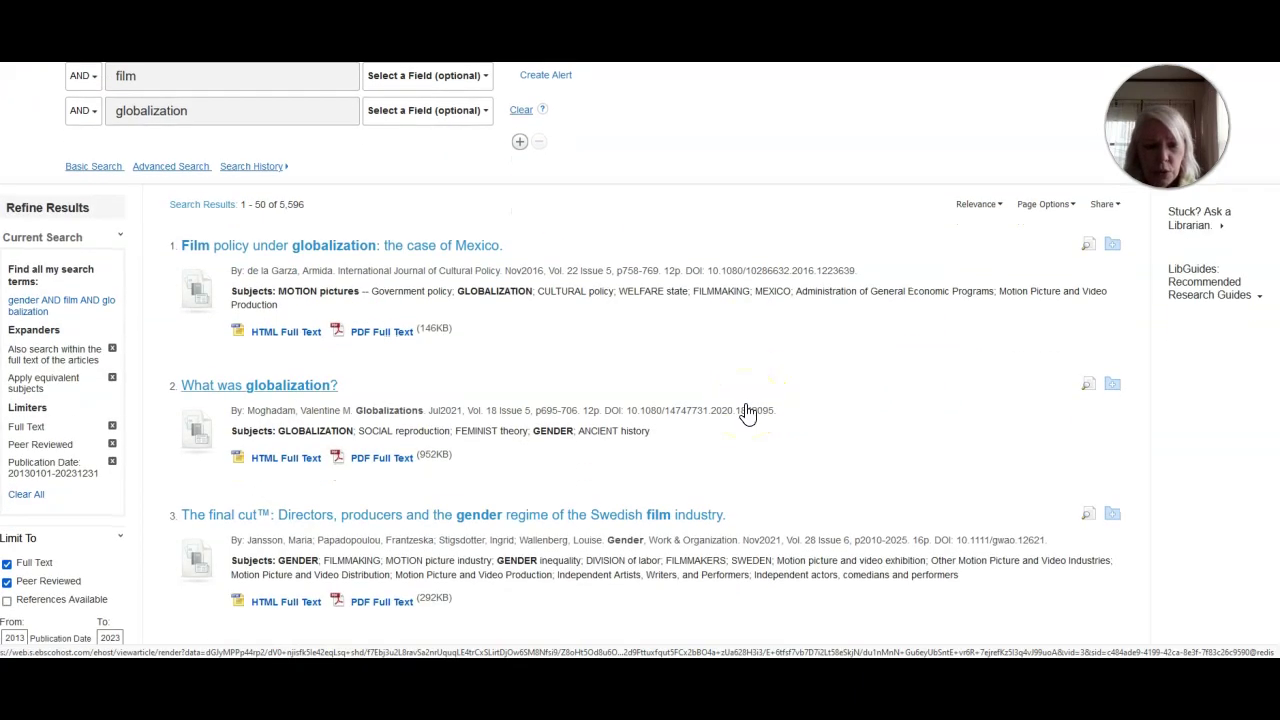
scroll(748, 405, "up", 5)
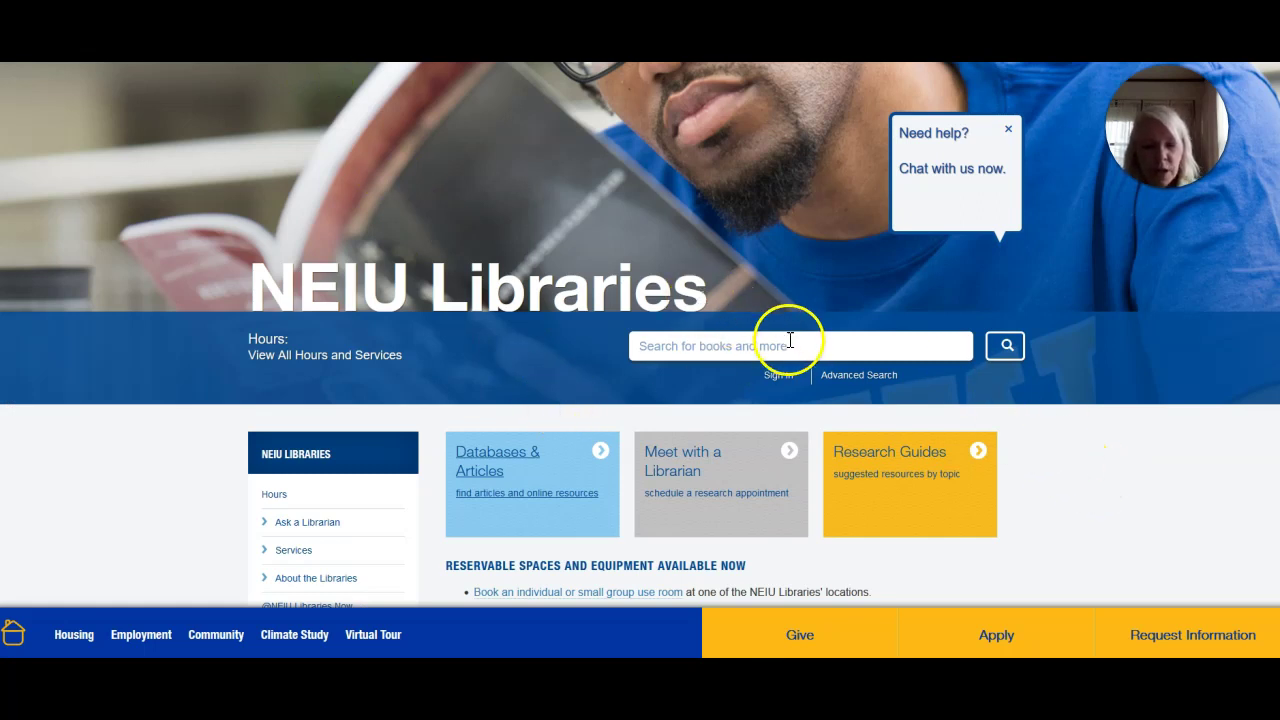
Open Advanced Search from the NEIU Libraries home page and set the search scope to All I-Share Libraries.
left_click(850, 374)
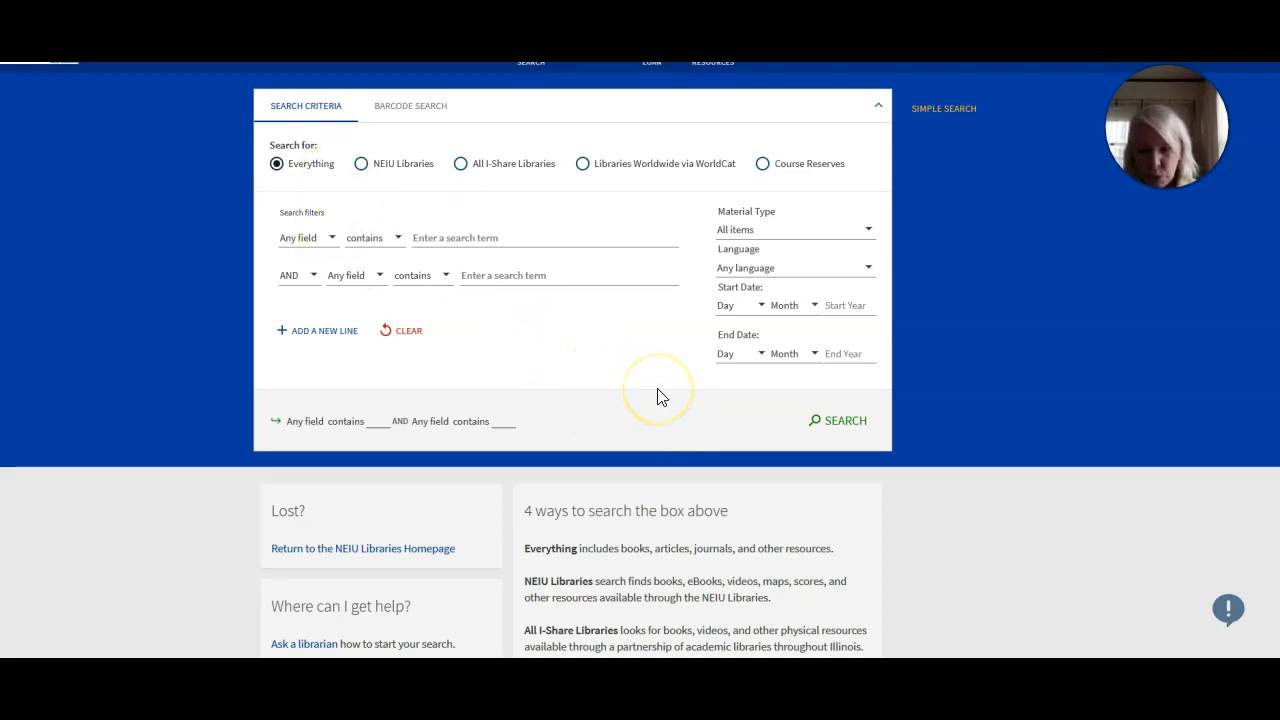
left_click(363, 168)
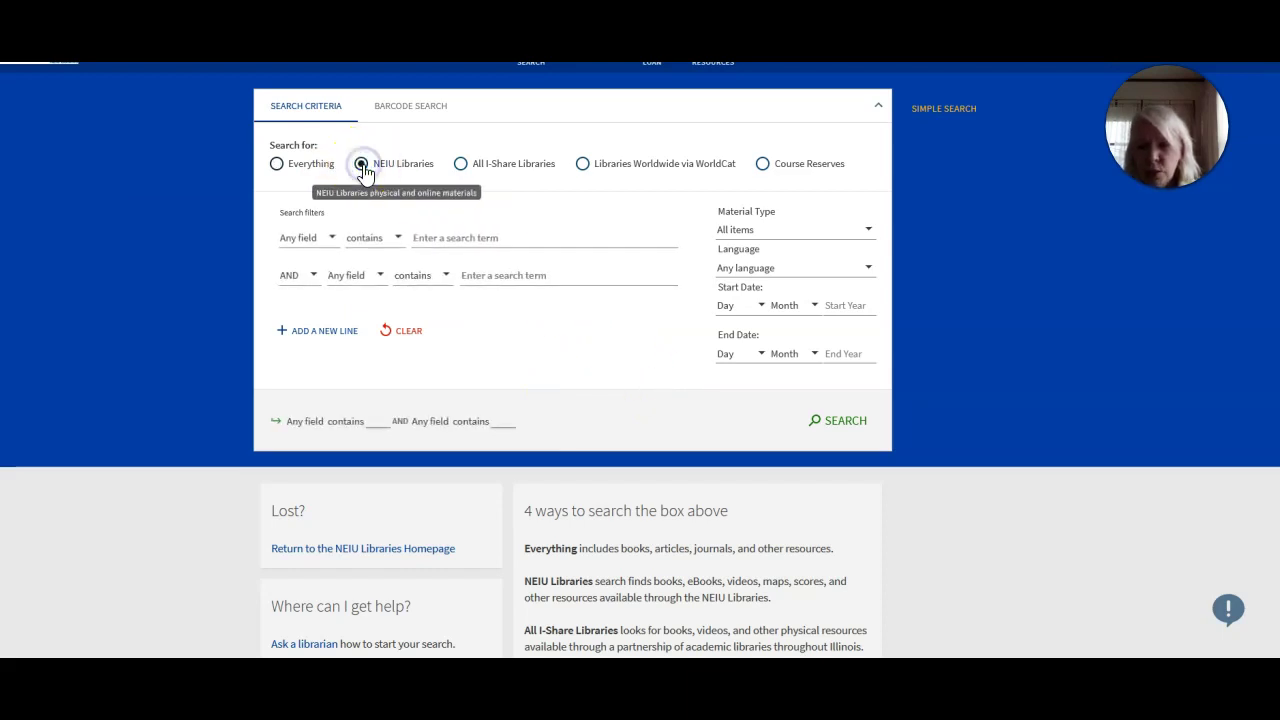
left_click(462, 166)
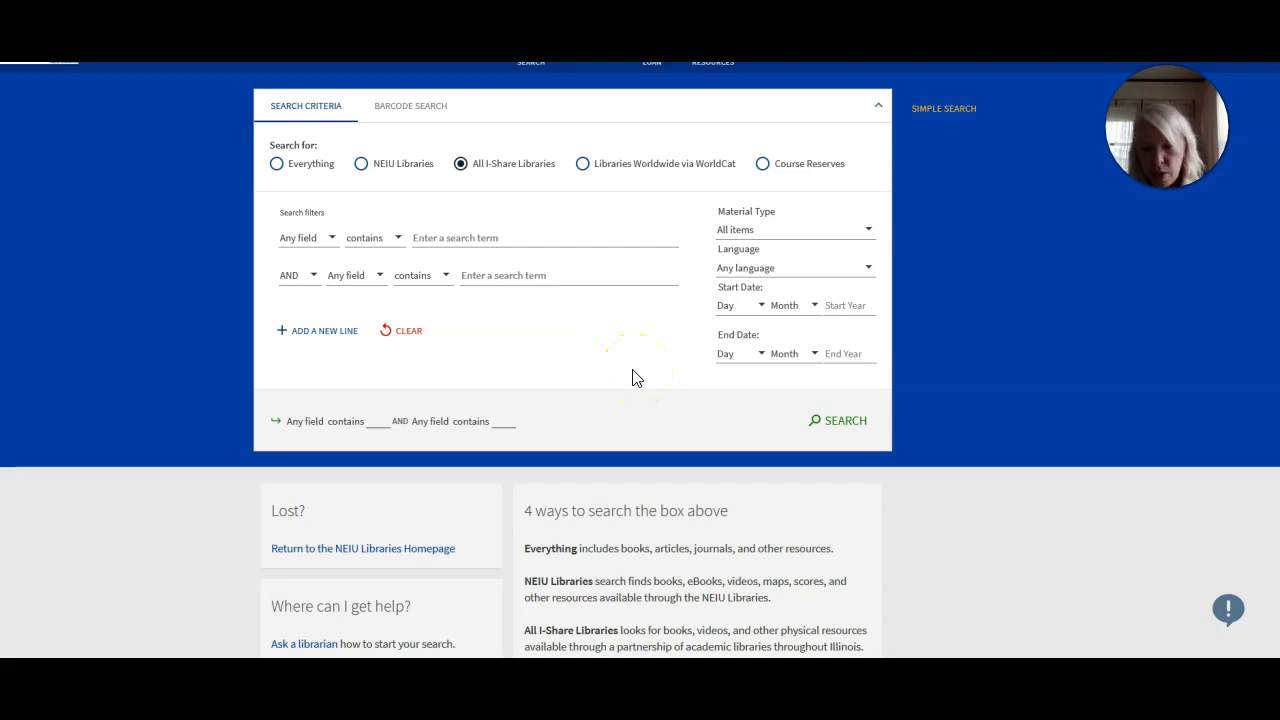
Enter gender, film and globalization as AND-combined search terms, adding a third line for globalization.
left_click(510, 240)
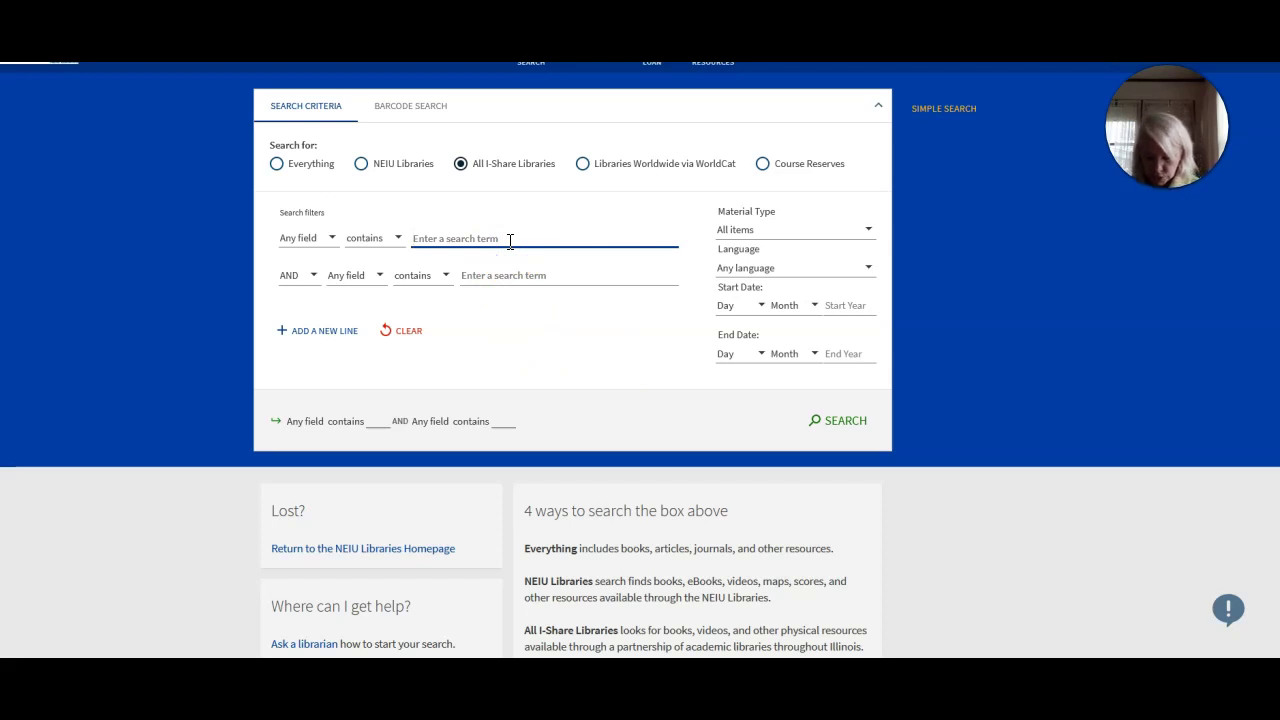
type("gender")
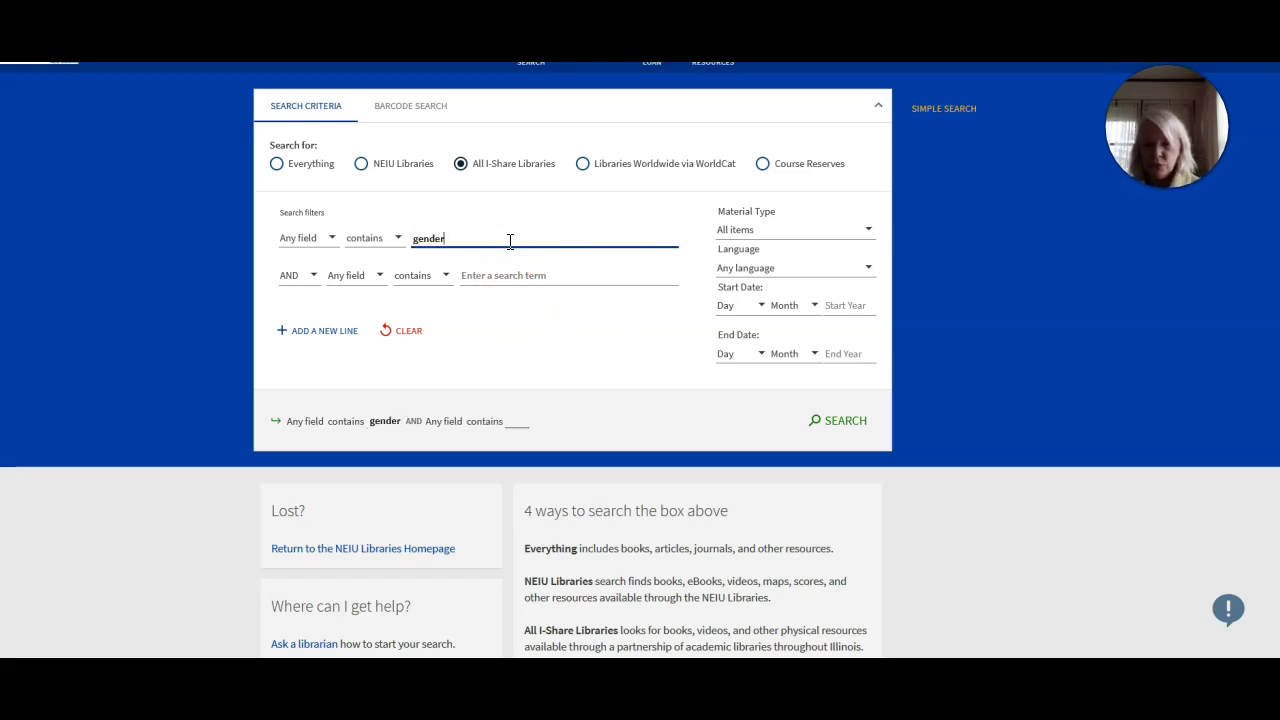
left_click(510, 266)
type("film")
left_click(350, 334)
left_click(478, 310)
type("globalization")
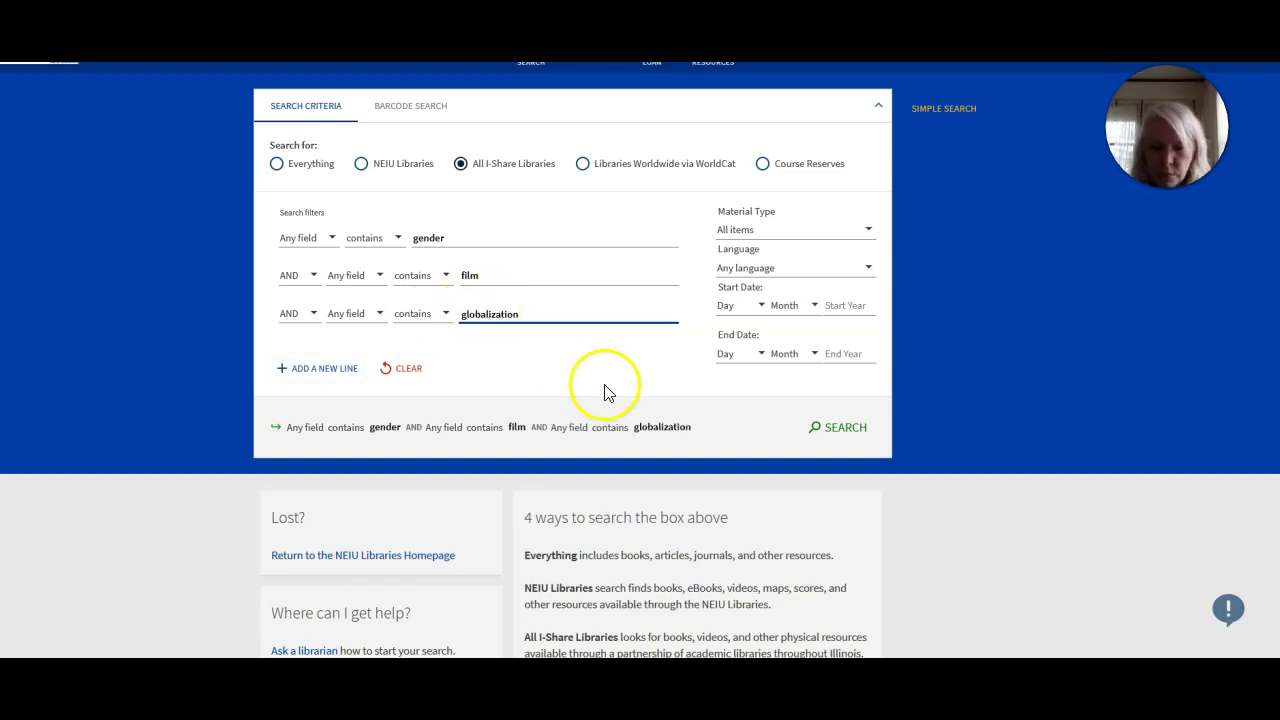
Run the advanced search, then view the online access options for "Gender and Age/Aging in Popular Culture", including EBSCOhost eBook Open Access, and close the record.
left_click(829, 435)
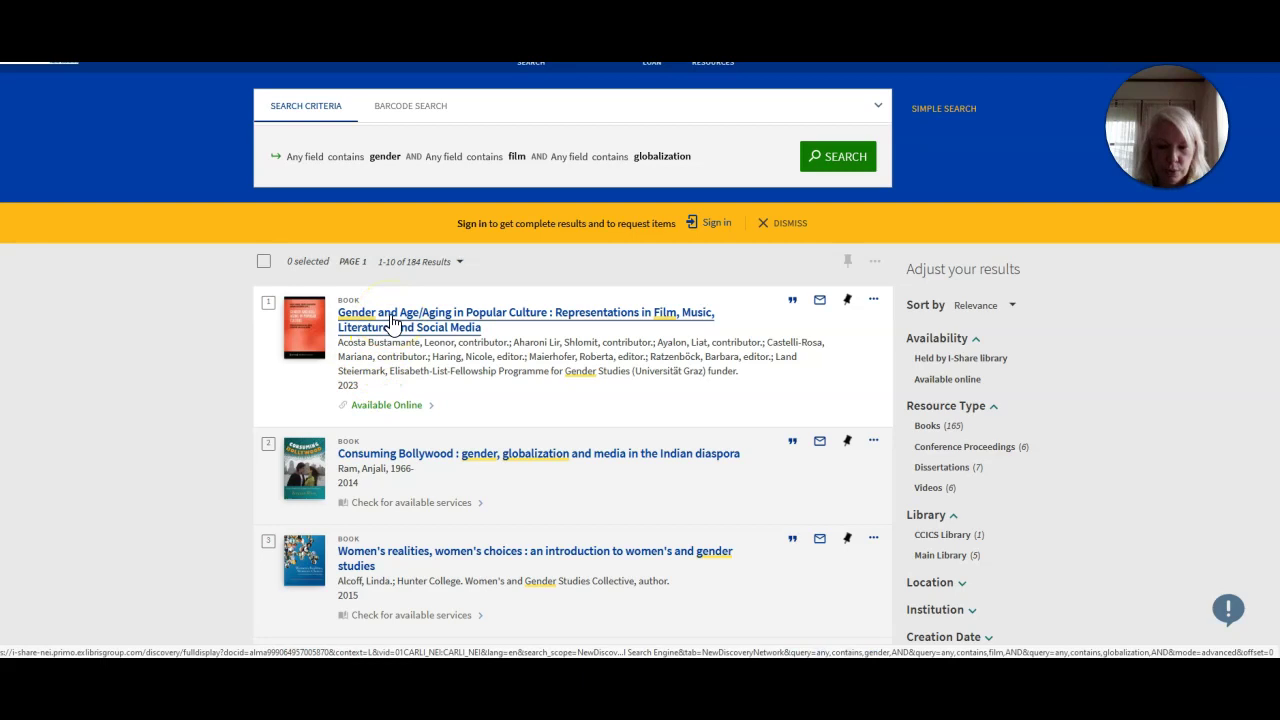
left_click(393, 322)
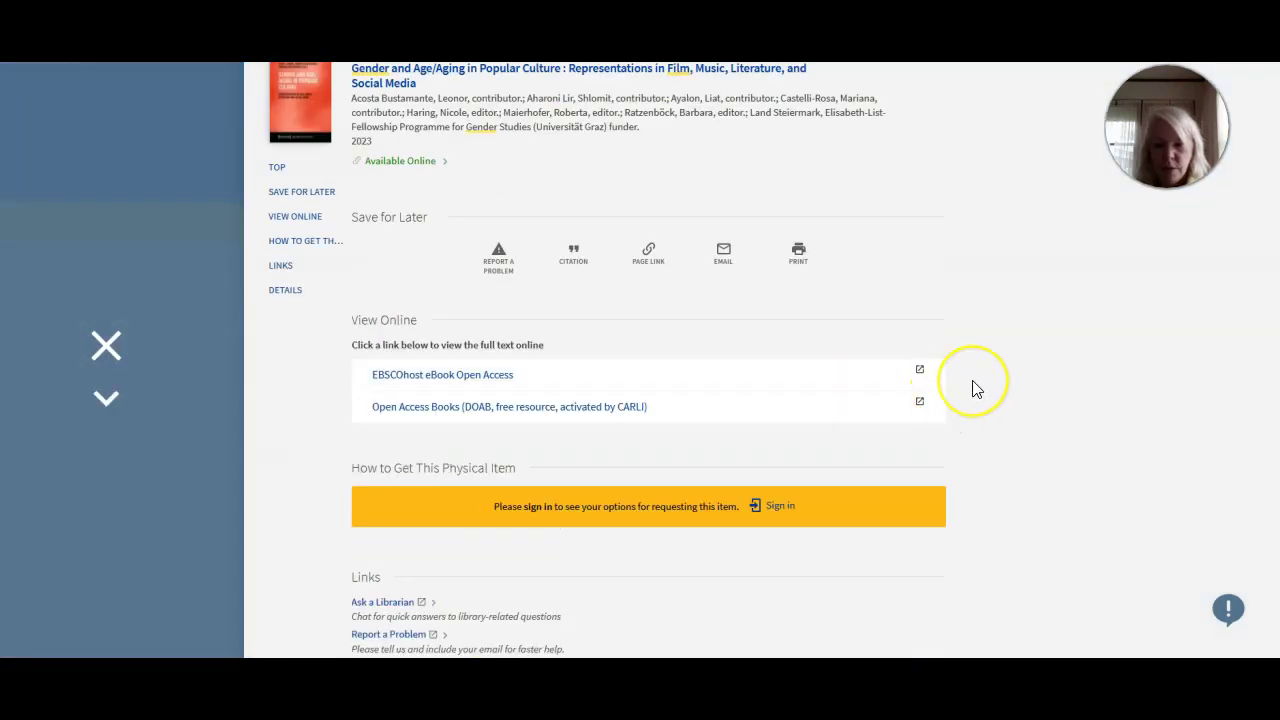
scroll(976, 389, "down", 7)
scroll(976, 389, "up", 6)
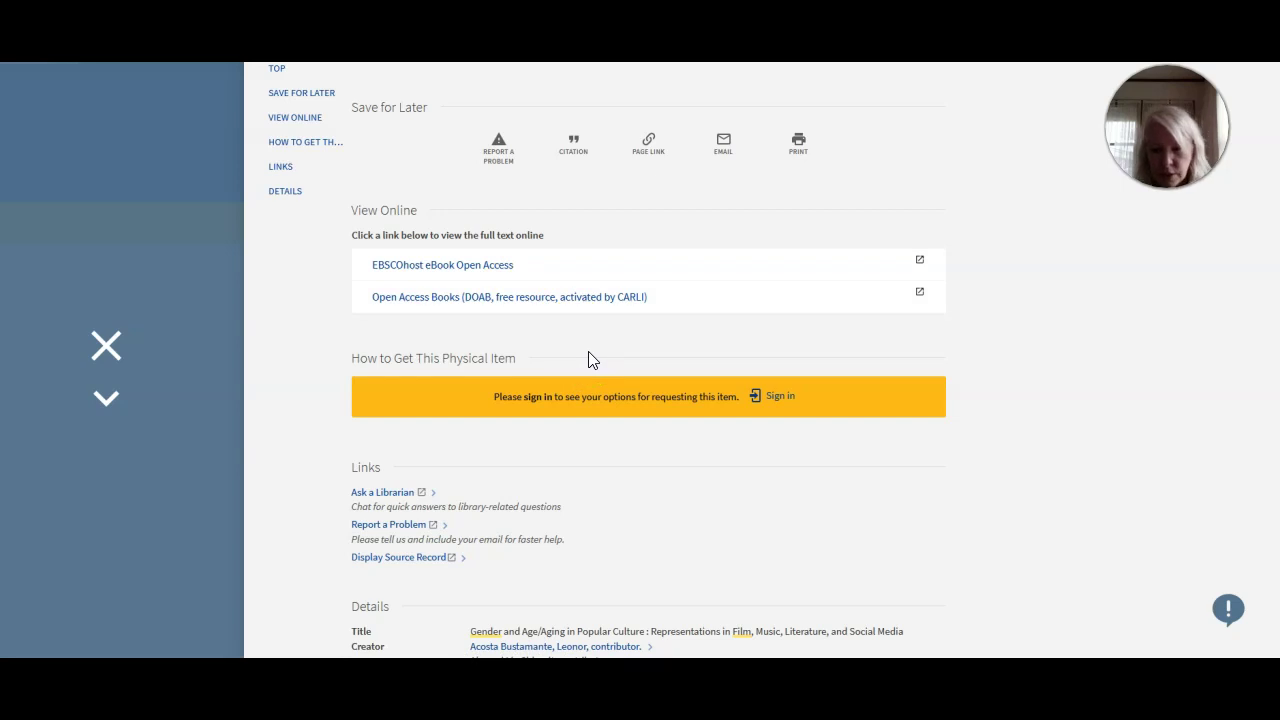
left_click(446, 266)
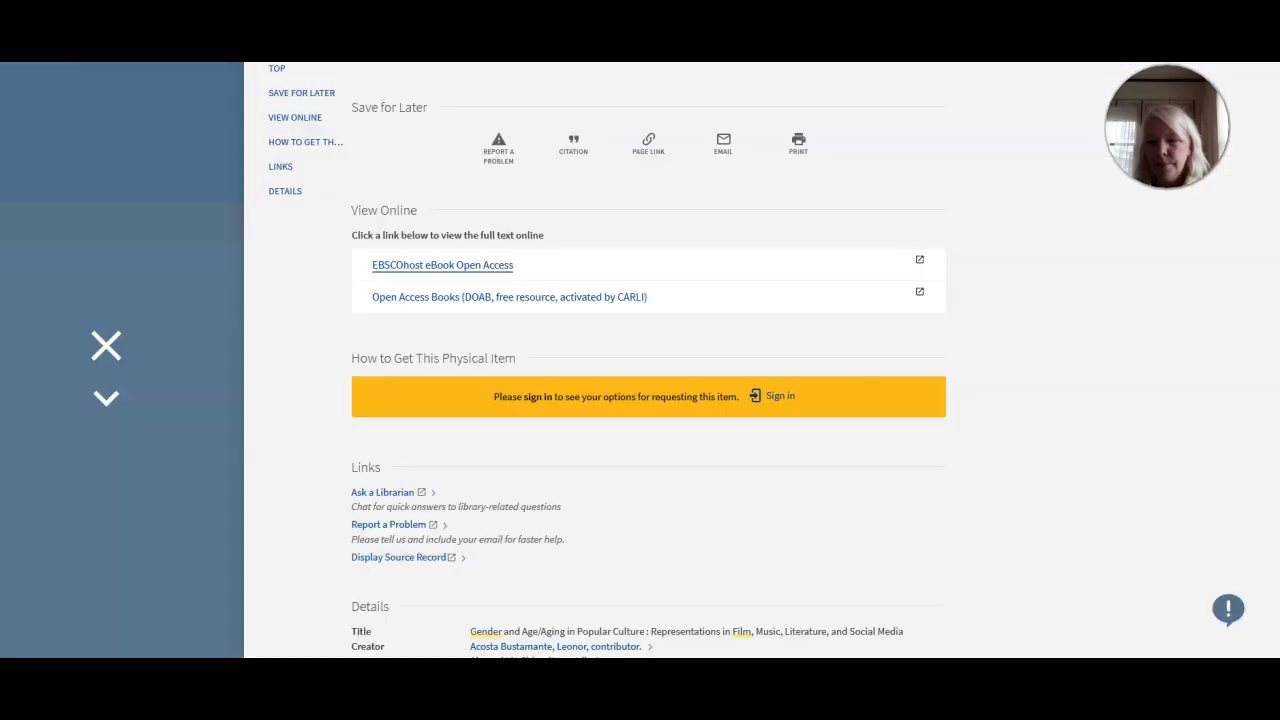
left_click(108, 348)
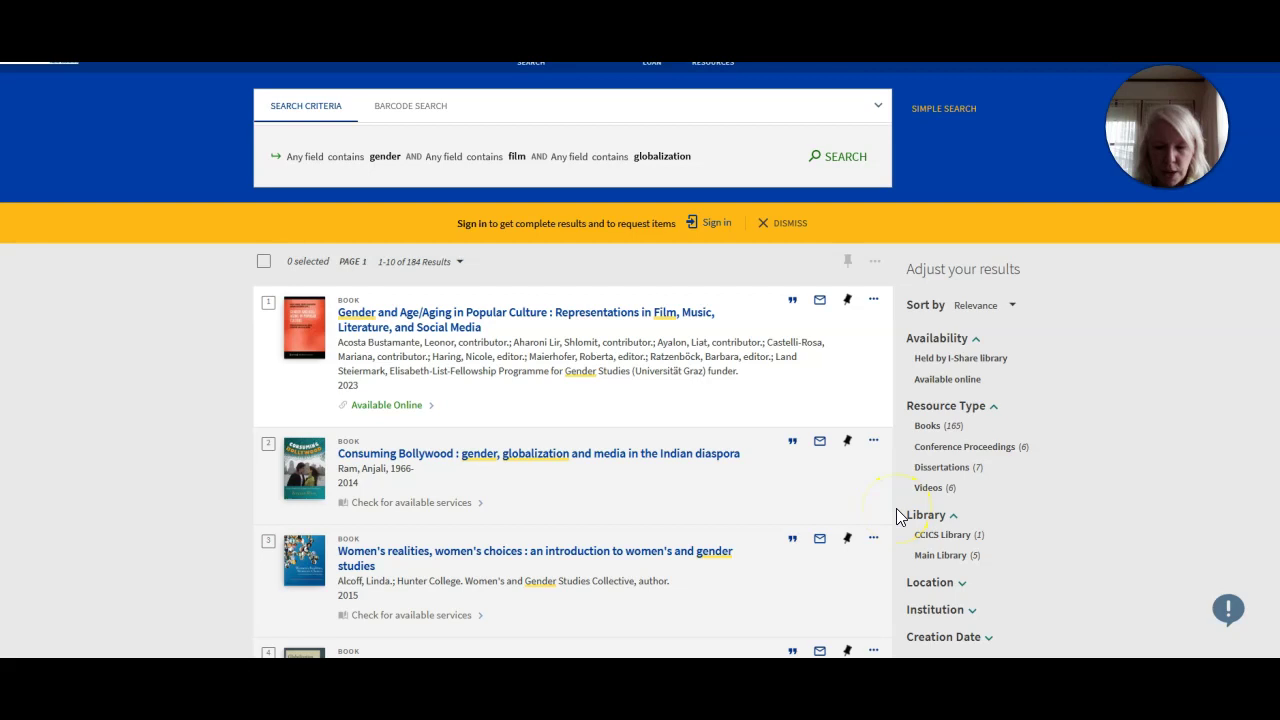
Open the "Consuming Bollywood" record and examine Columbia College Chicago's holdings and the book's details.
scroll(896, 508, "down", 1)
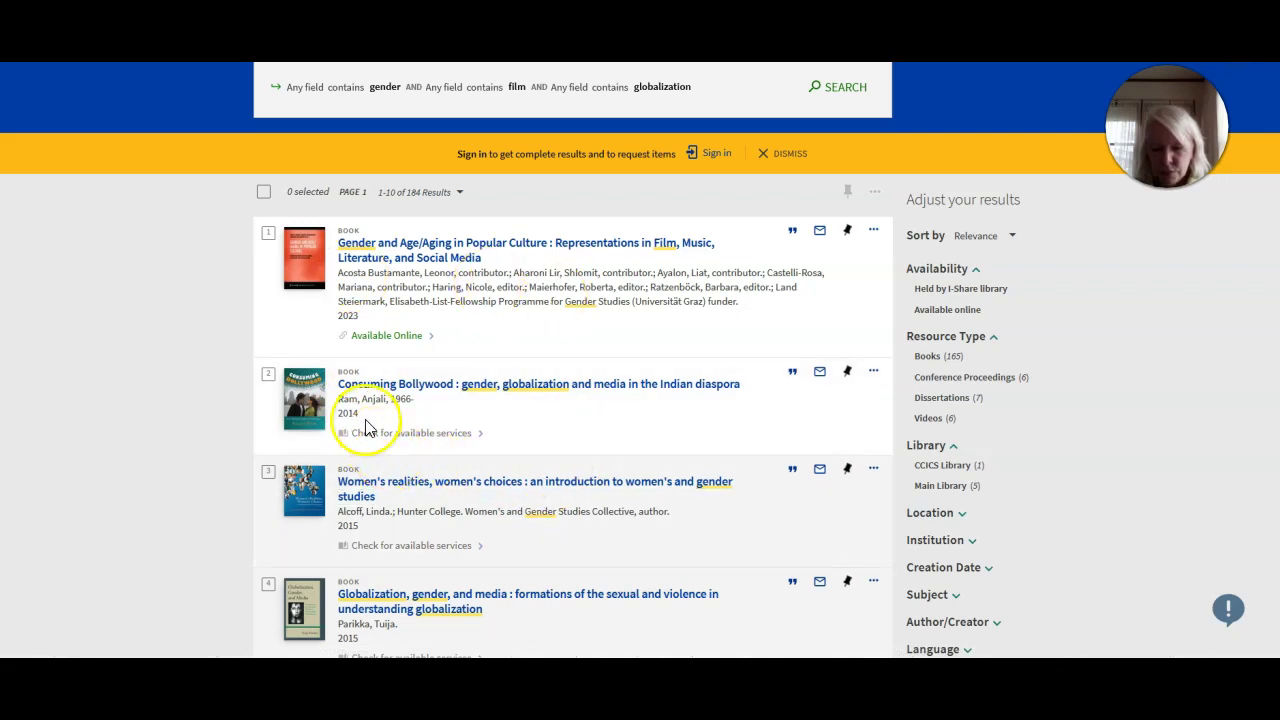
left_click(486, 385)
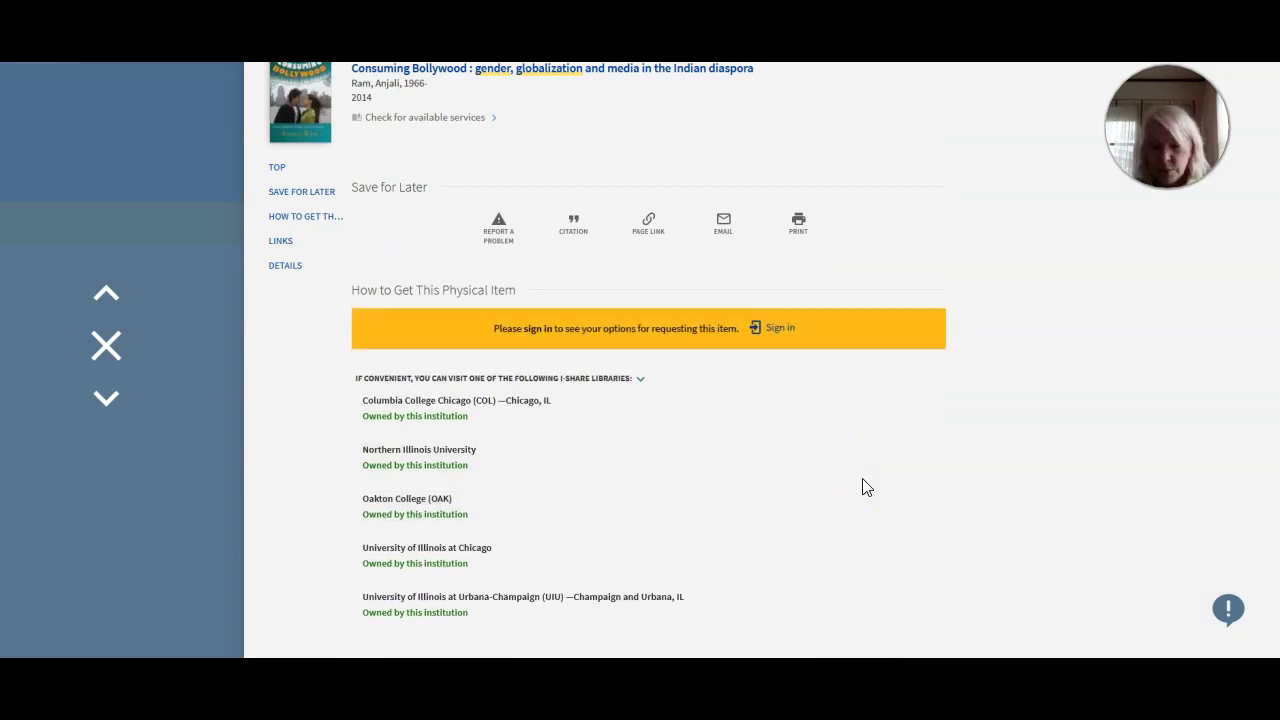
scroll(646, 480, "down", 1)
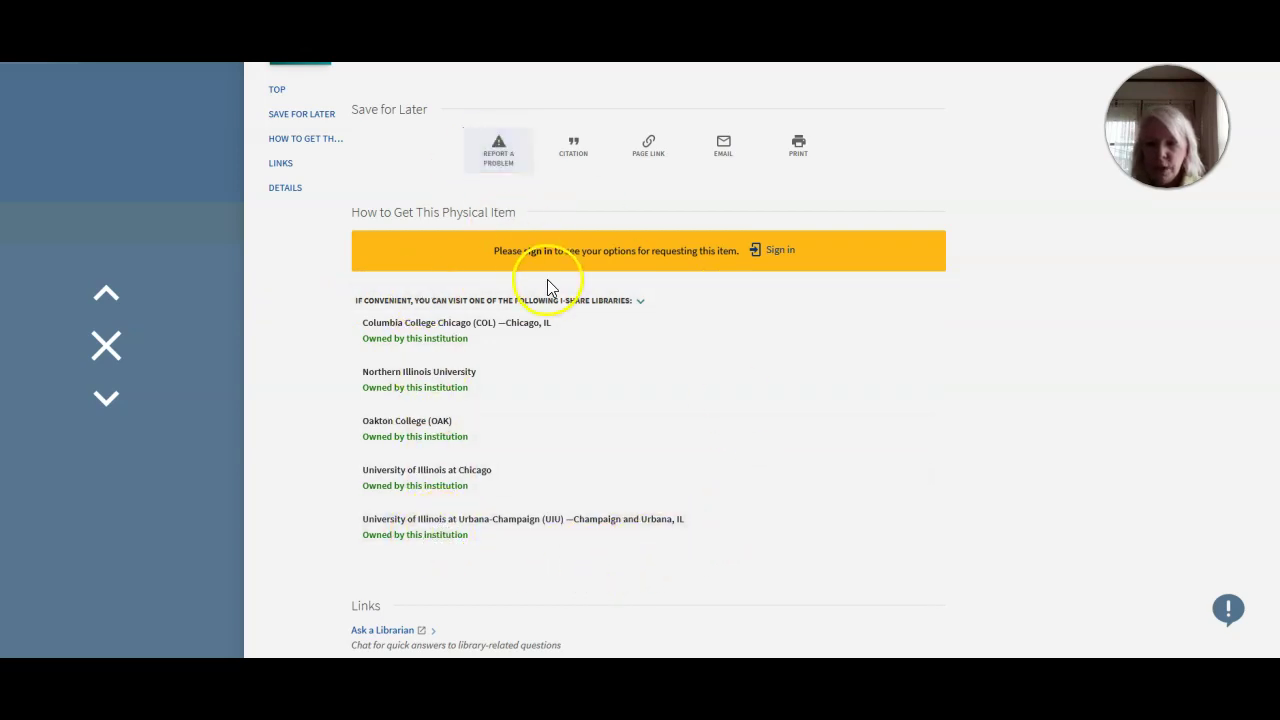
left_click(420, 348)
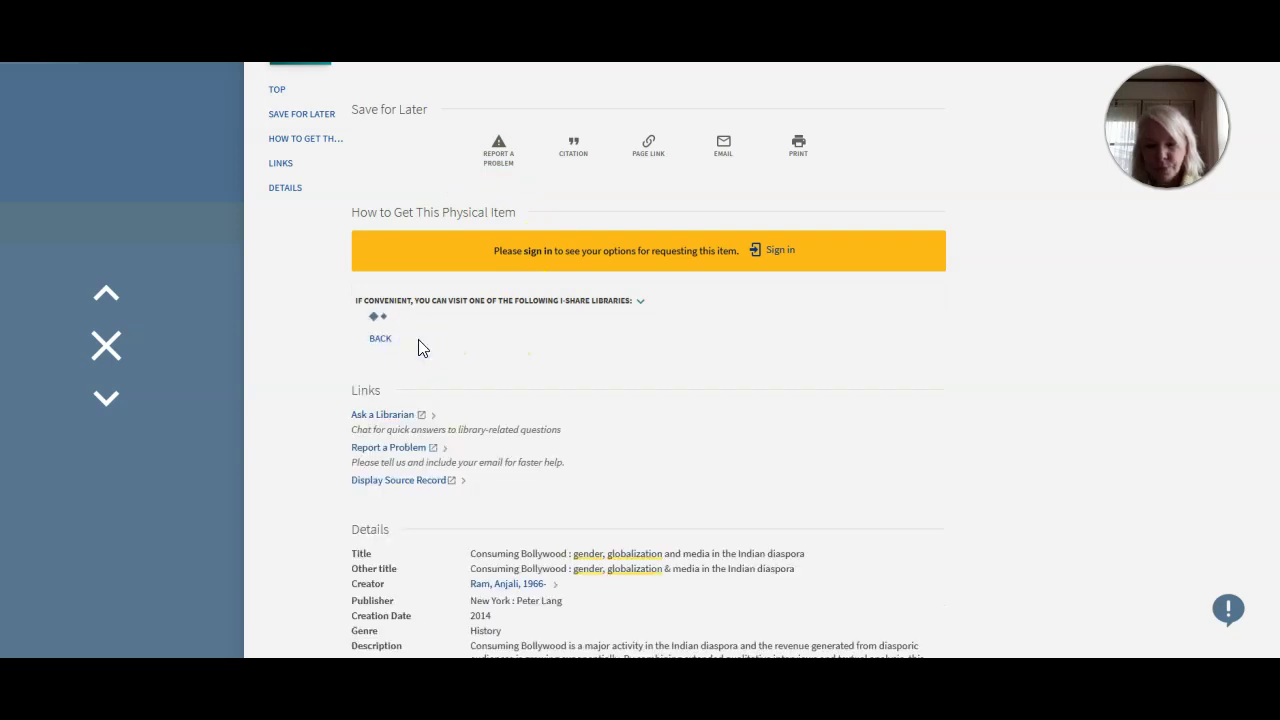
scroll(695, 382, "down", 2)
scroll(838, 368, "down", 1)
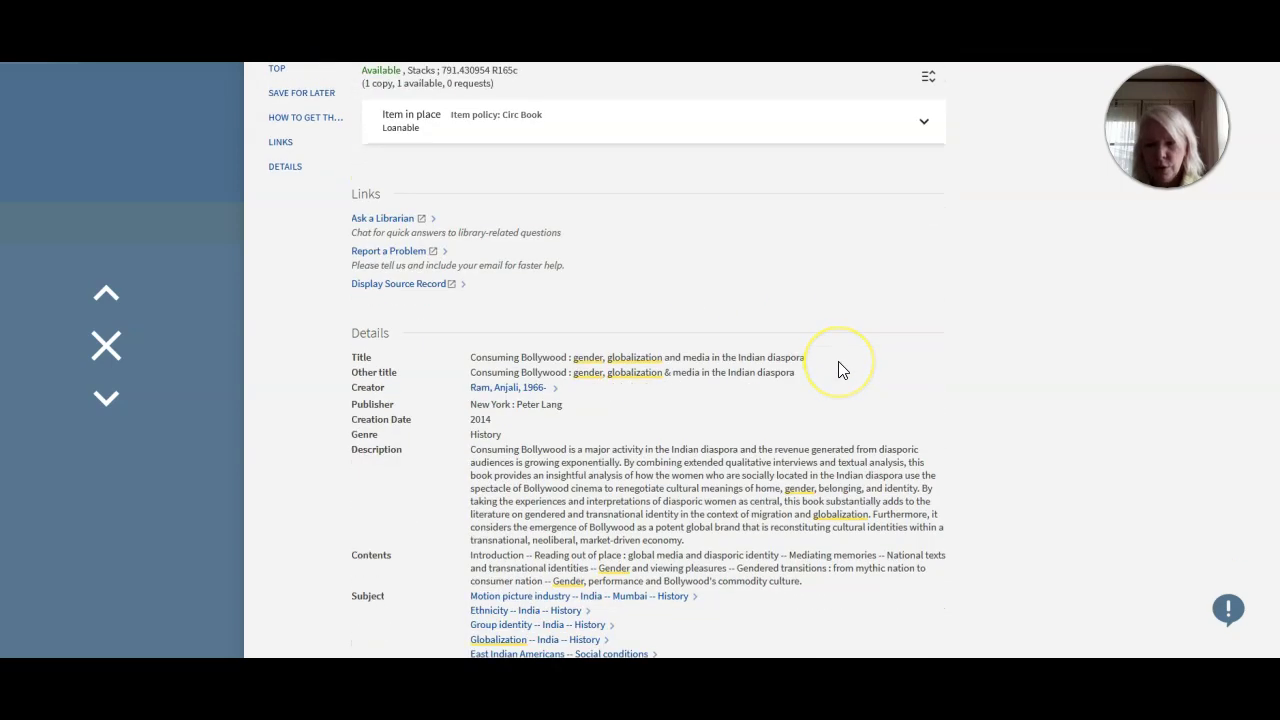
scroll(840, 369, "up", 4)
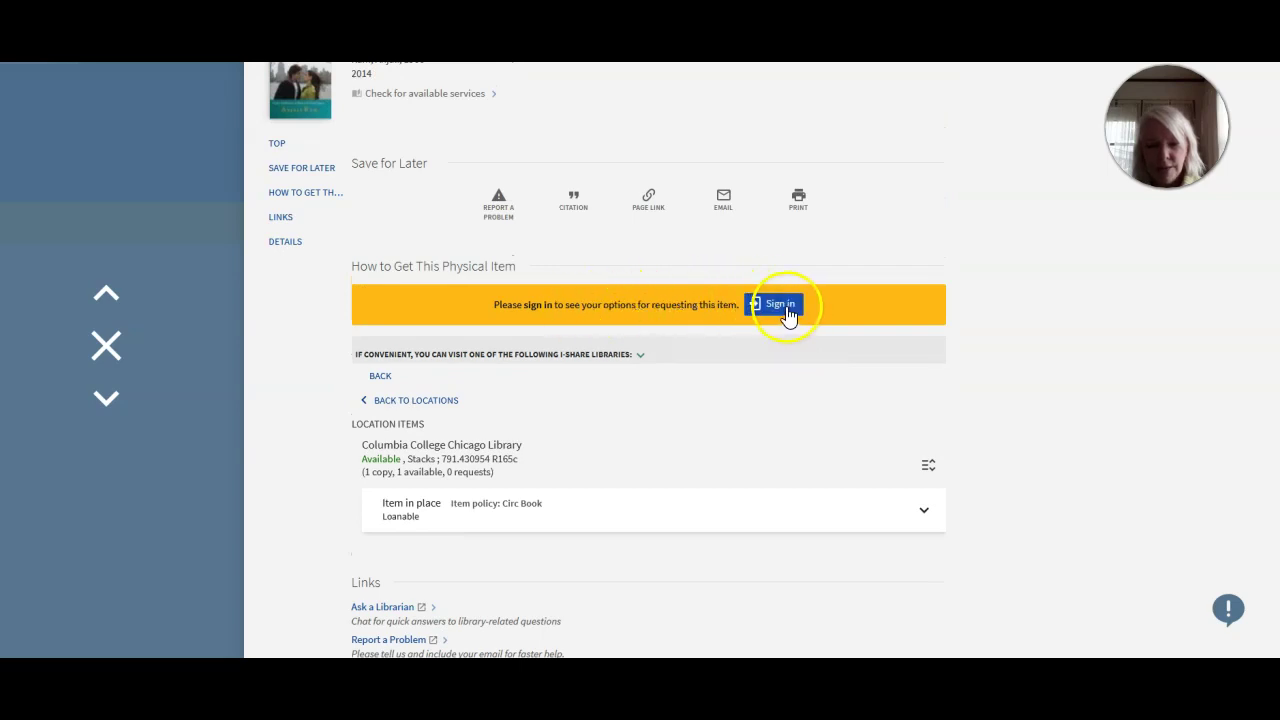
Sign in from the "Consuming Bollywood" record with the NEIU NetID login option to get its request options.
left_click(778, 306)
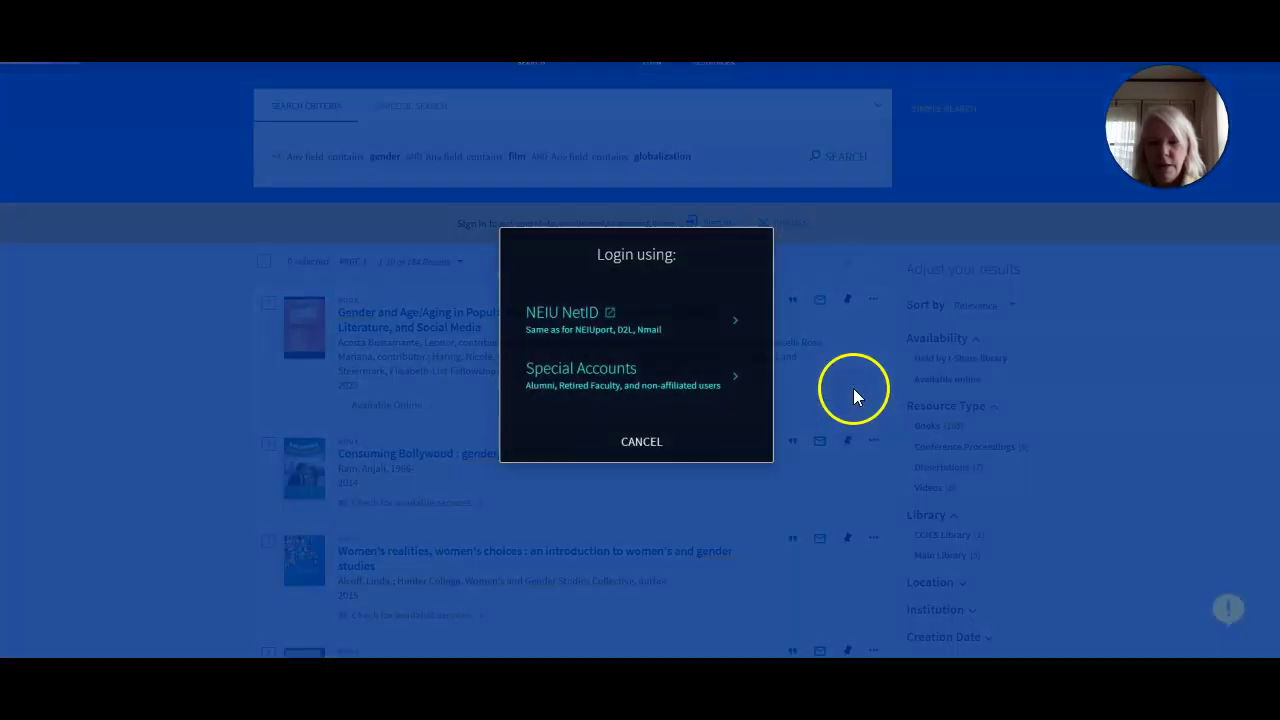
left_click(548, 313)
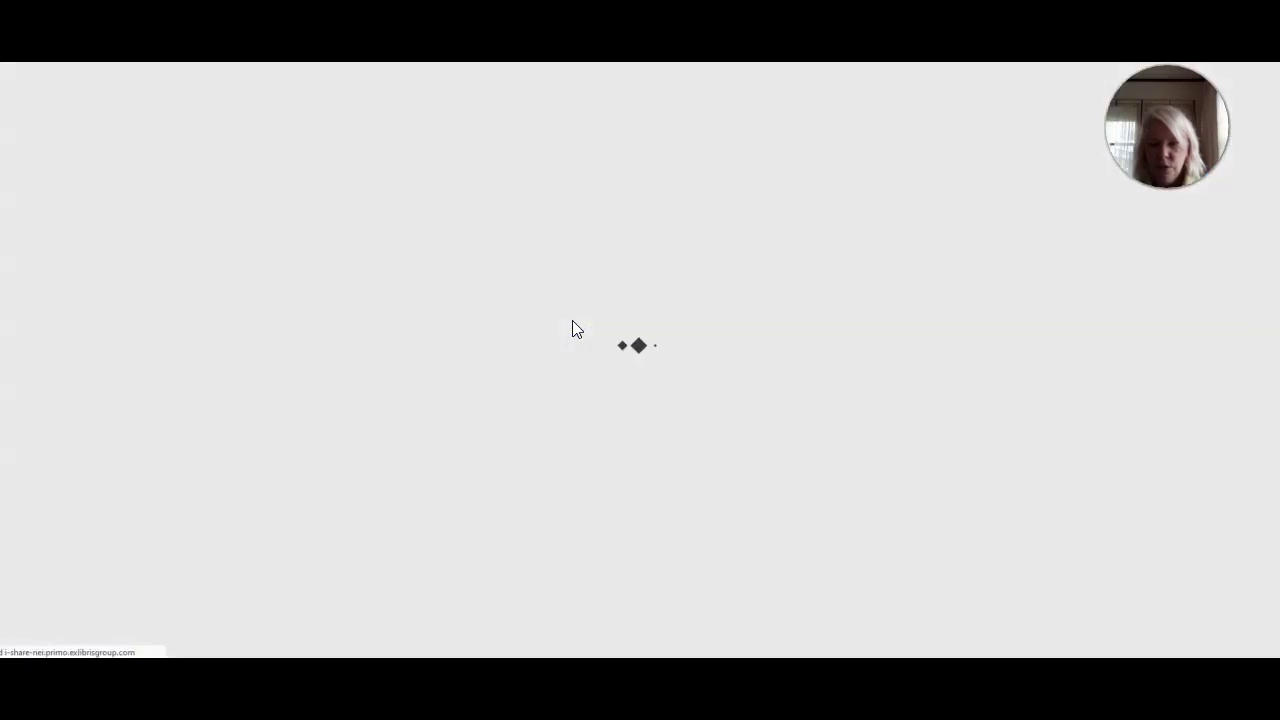
left_click(770, 338)
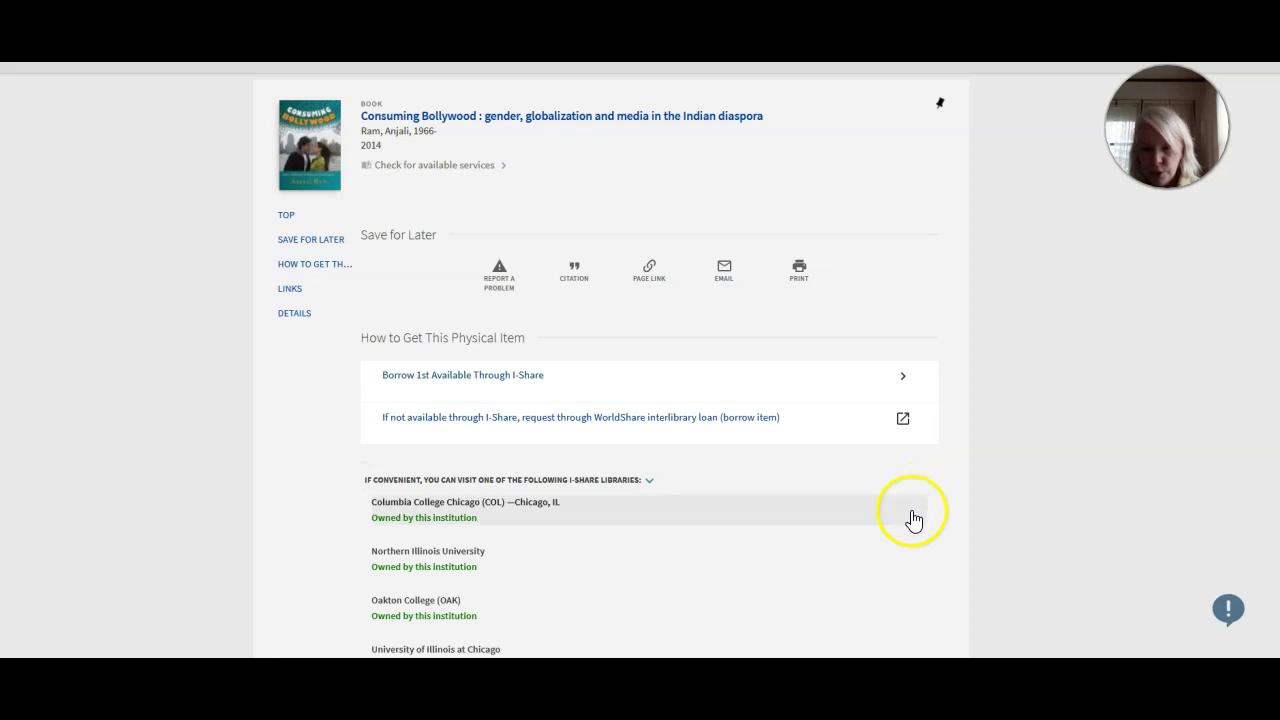
Open the Borrow 1st Available Through I-Share request form for "Consuming Bollywood" and review its item and pickup fields.
left_click(513, 389)
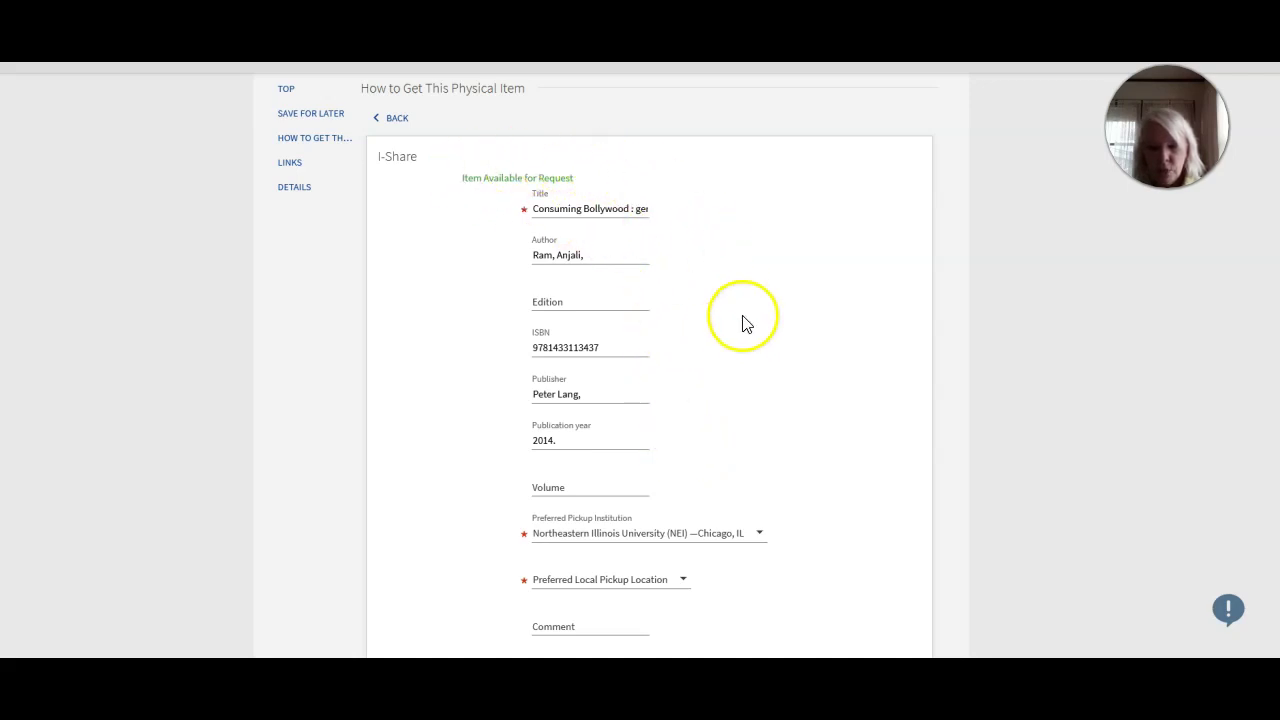
scroll(837, 328, "down", 2)
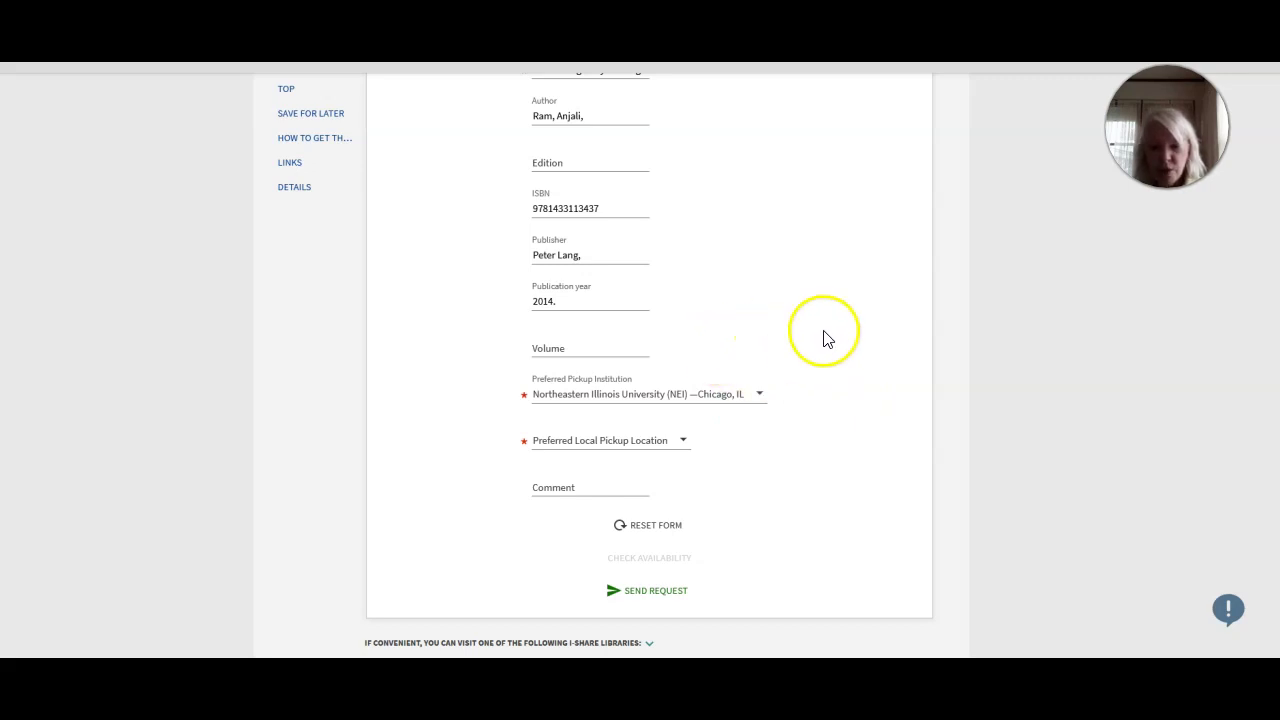
scroll(740, 300, "up", 3)
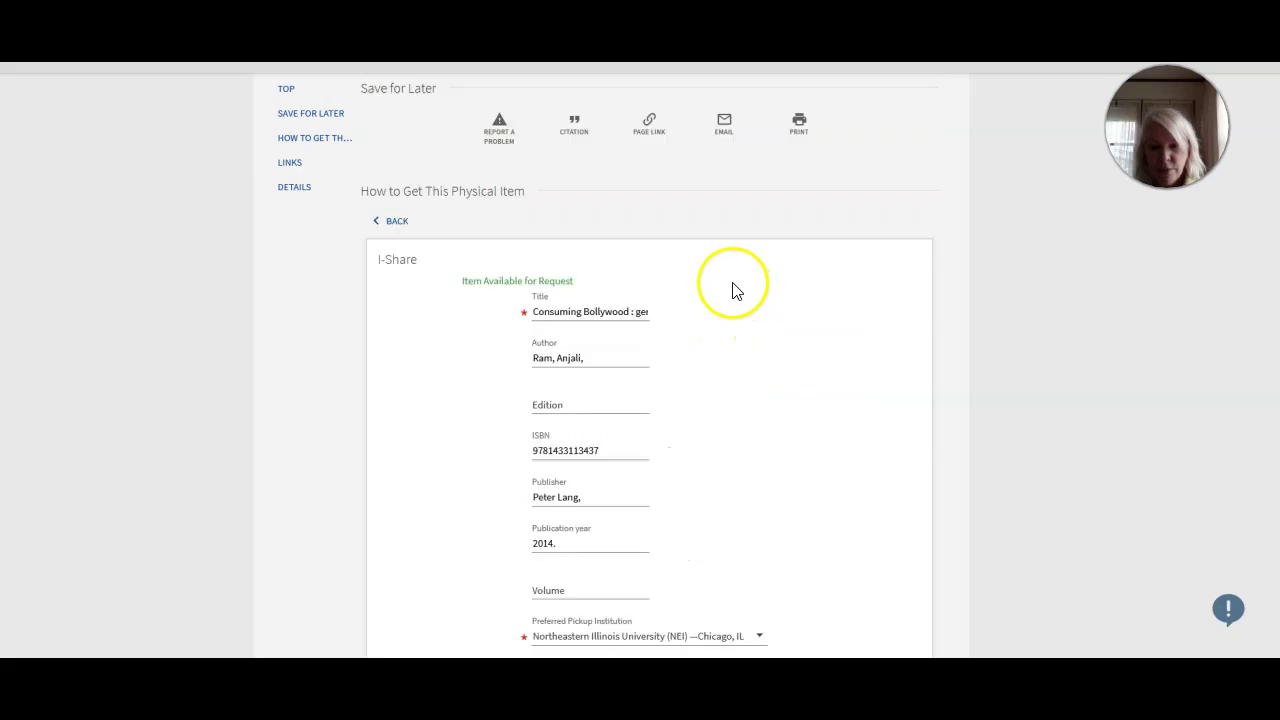
left_click(897, 441)
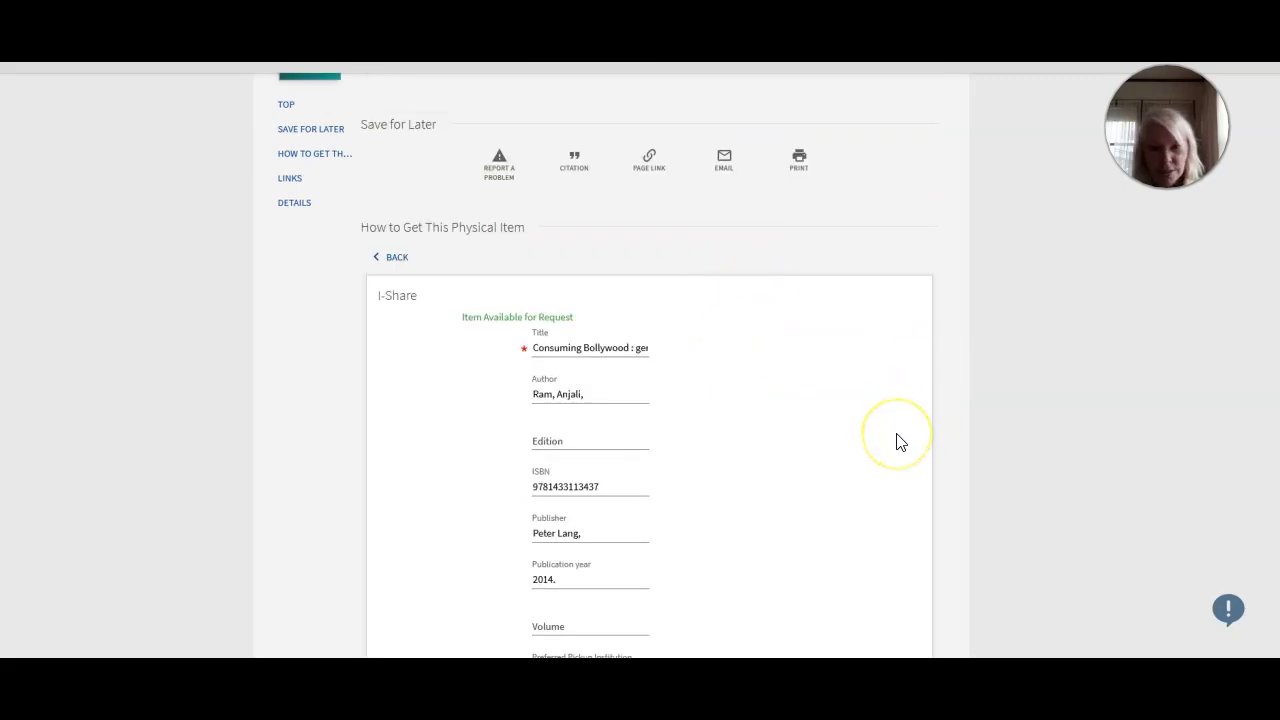
scroll(897, 441, "down", 5)
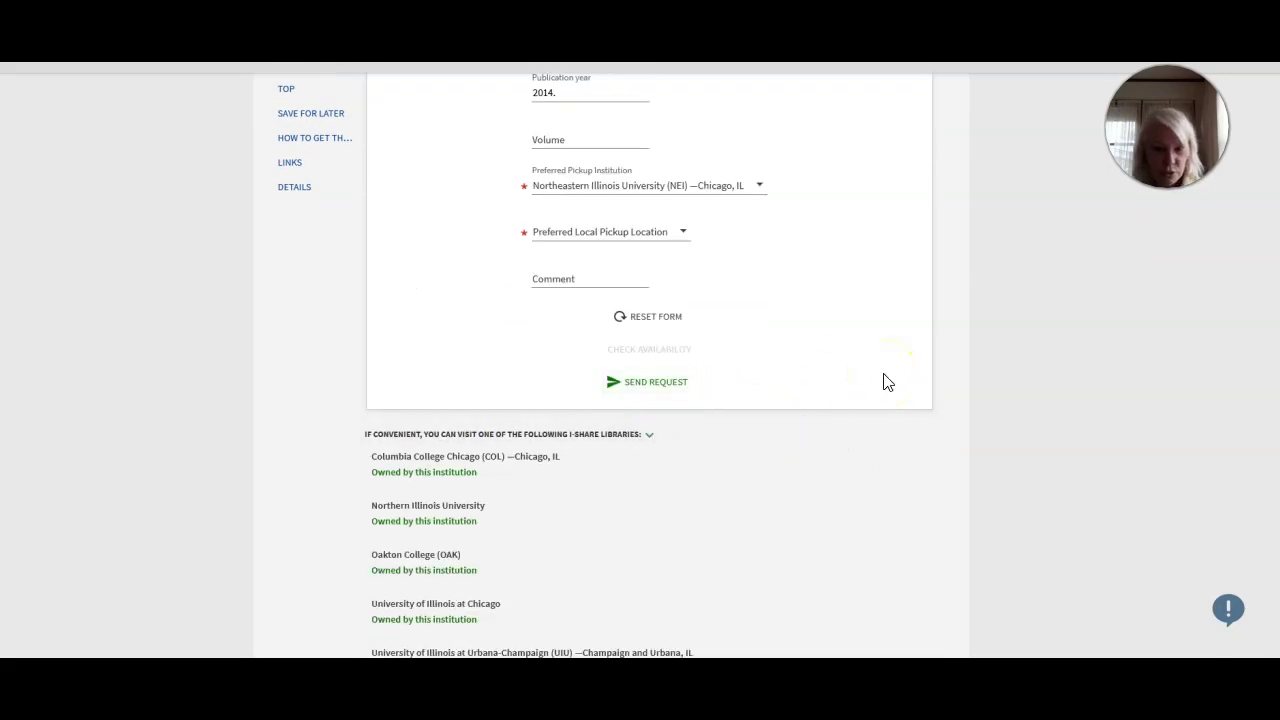
scroll(883, 381, "up", 6)
left_click(873, 473)
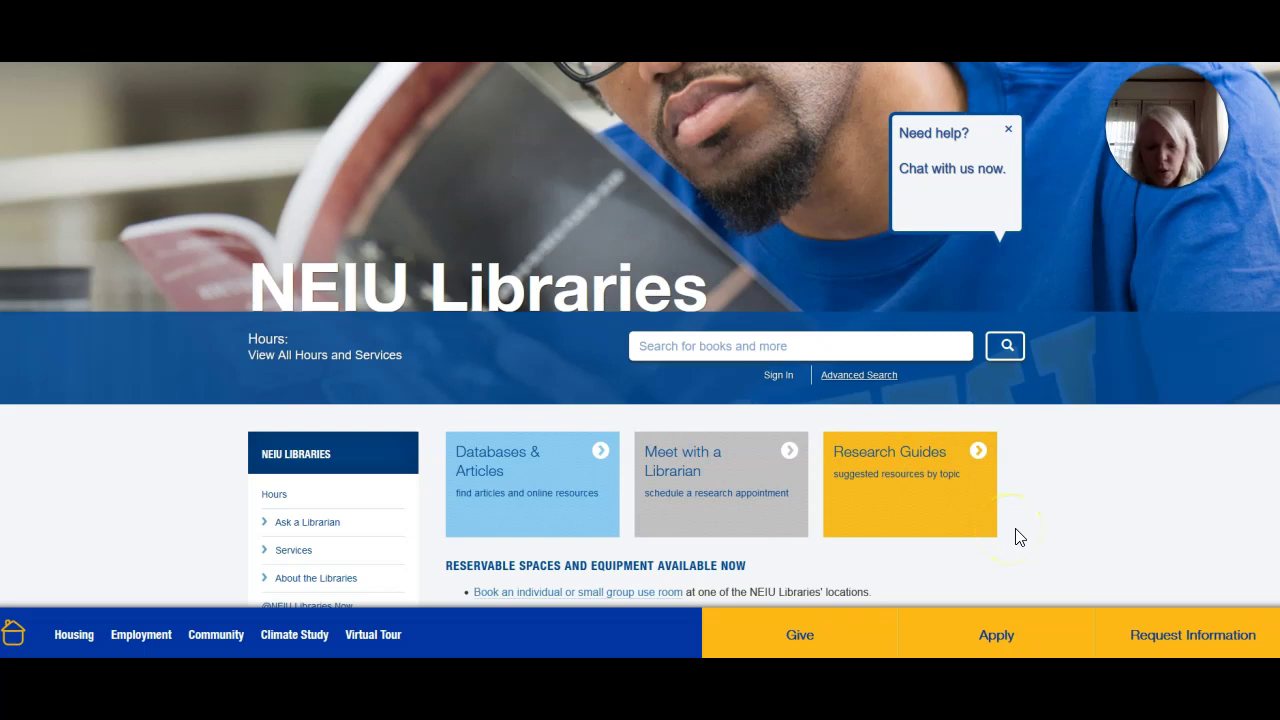
left_click(1040, 511)
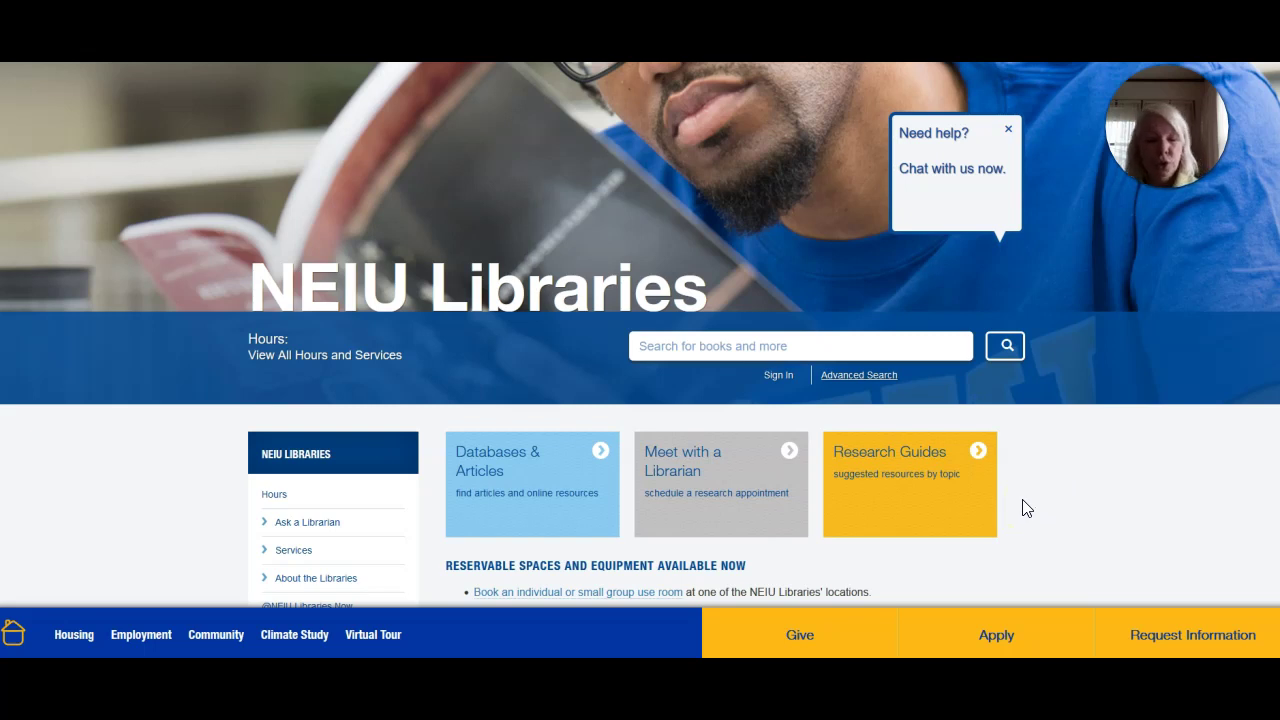
left_click(993, 369)
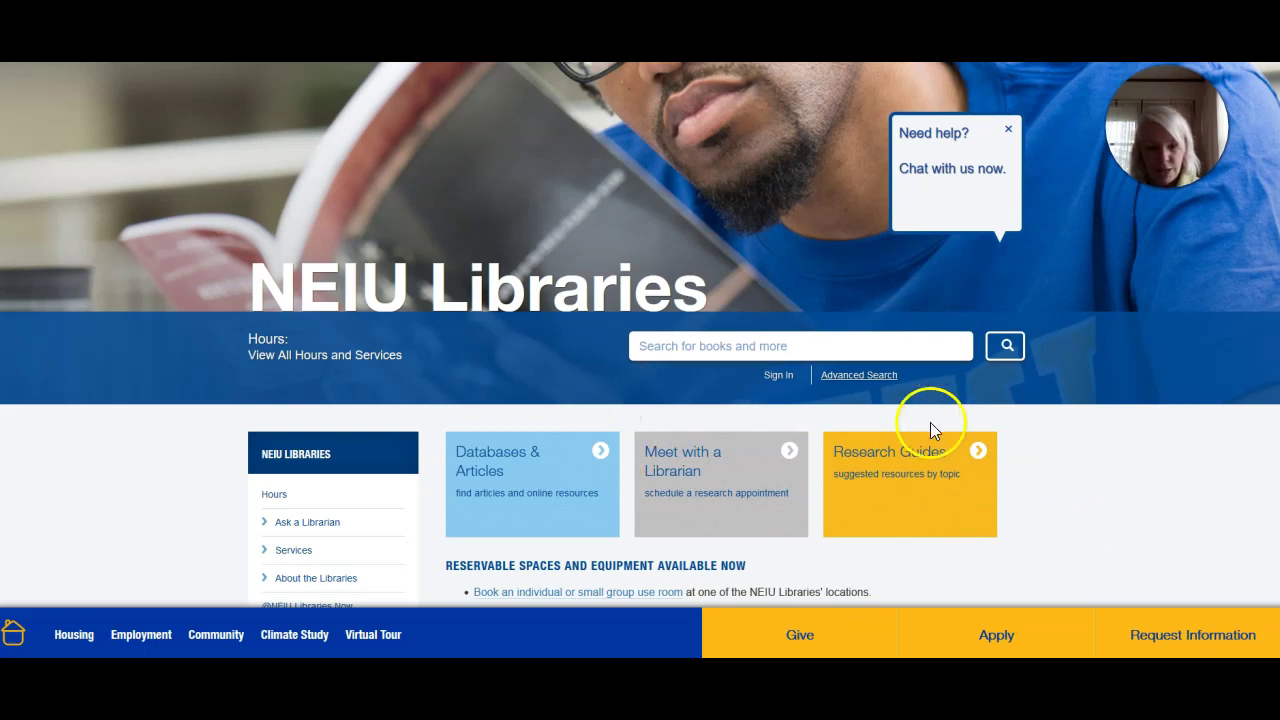